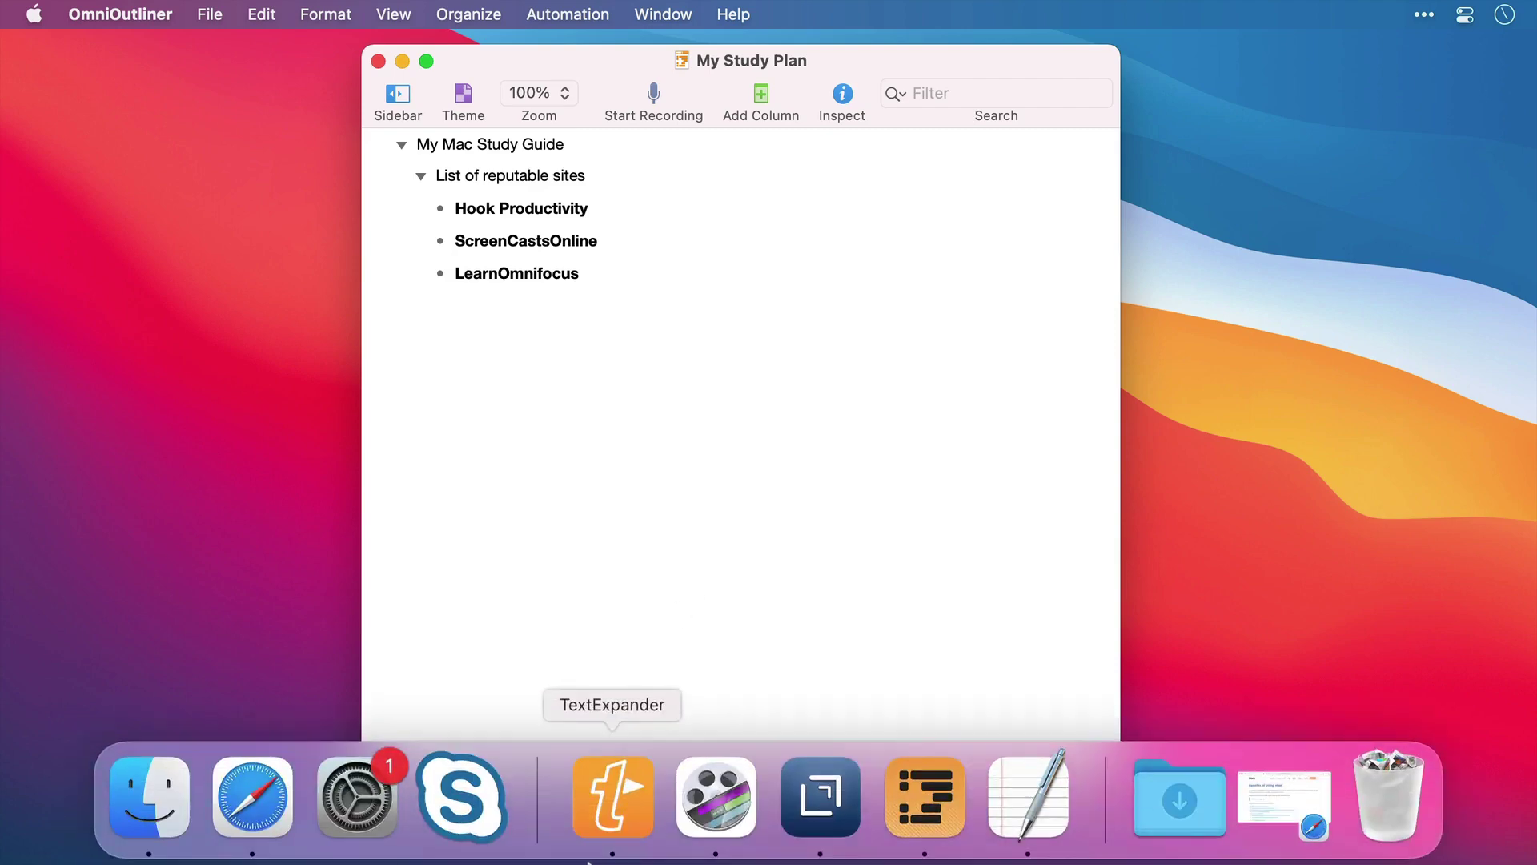
# - Copy a Hook link to Safari's Benefits of Using Hook page
pyautogui.click(253, 802)
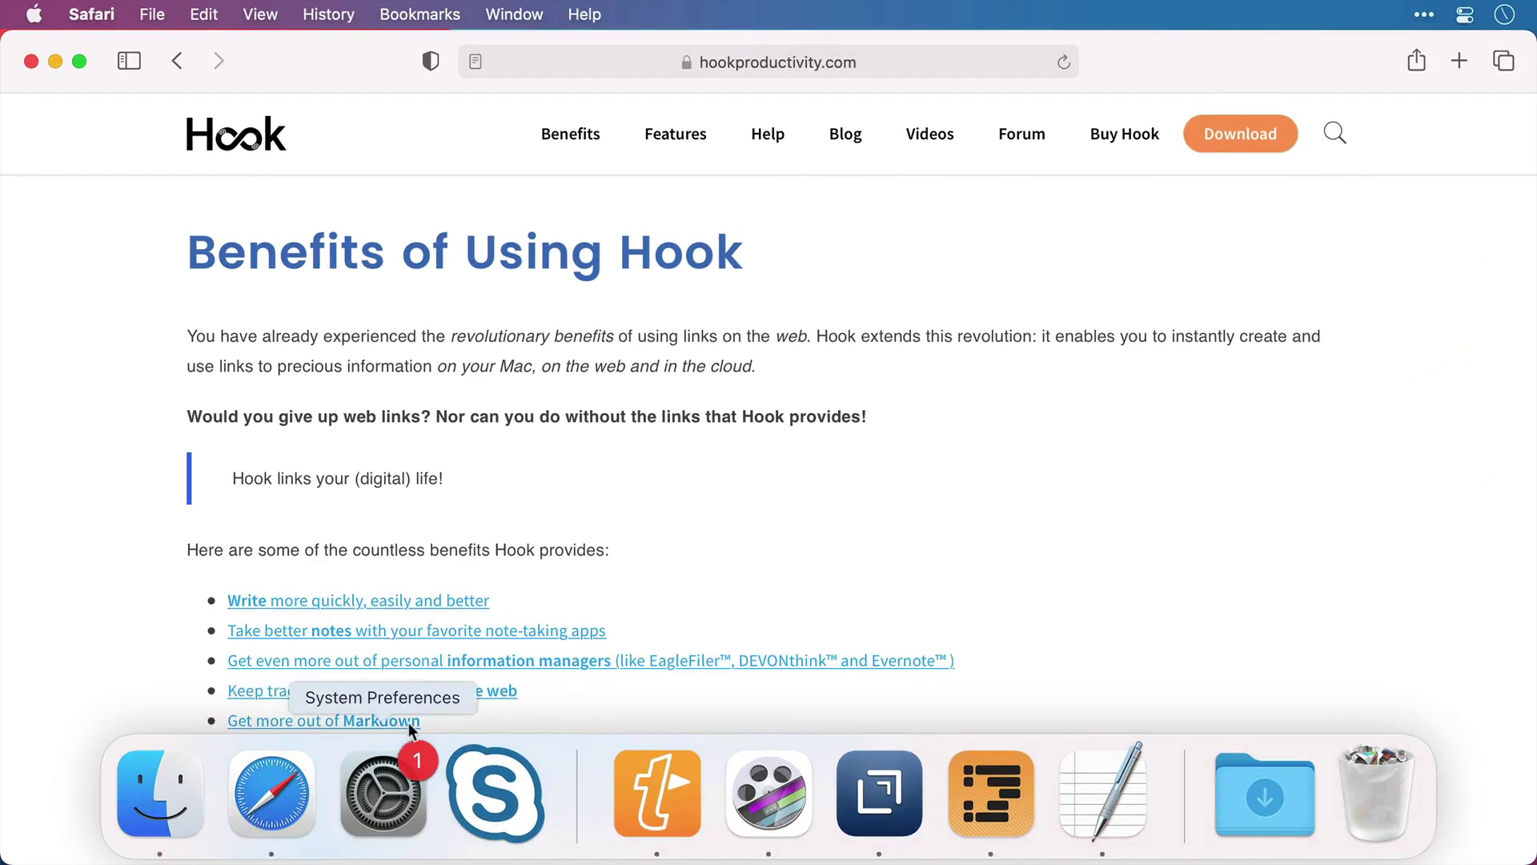
pyautogui.press('super+shift+space')
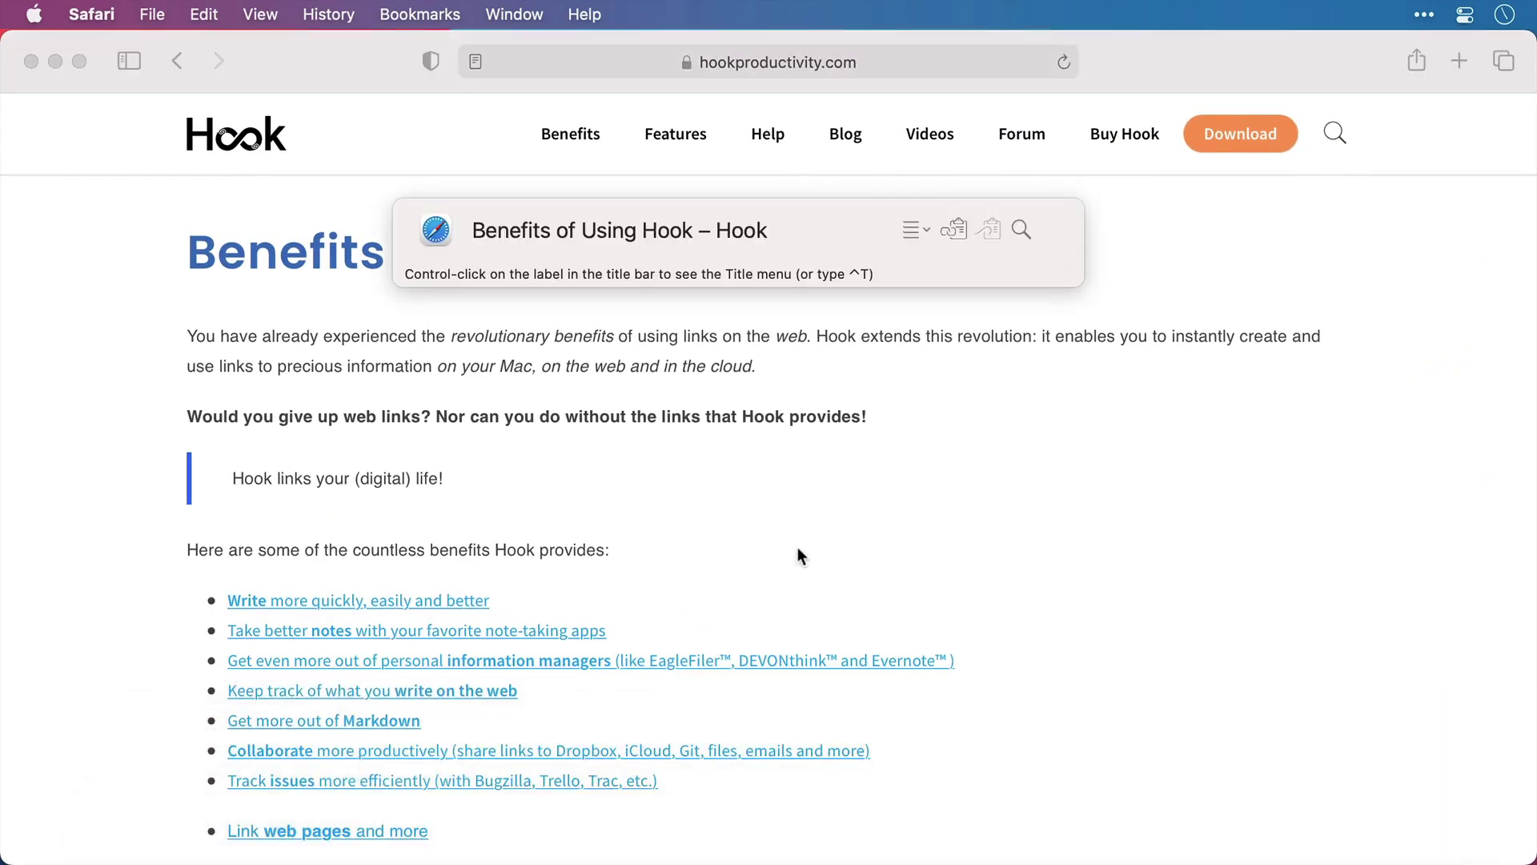
pyautogui.click(920, 235)
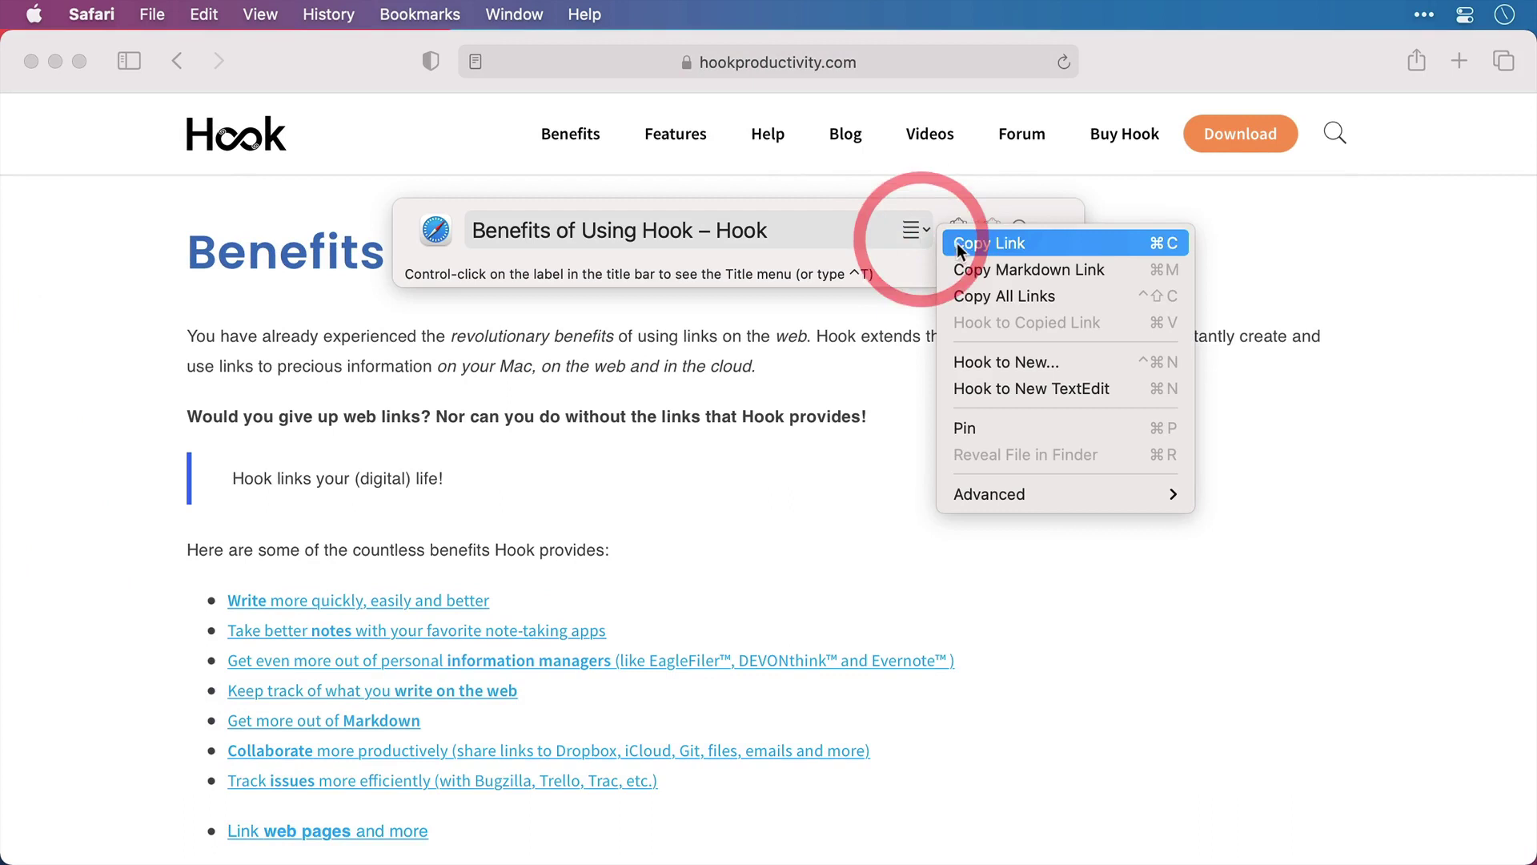
pyautogui.click(958, 241)
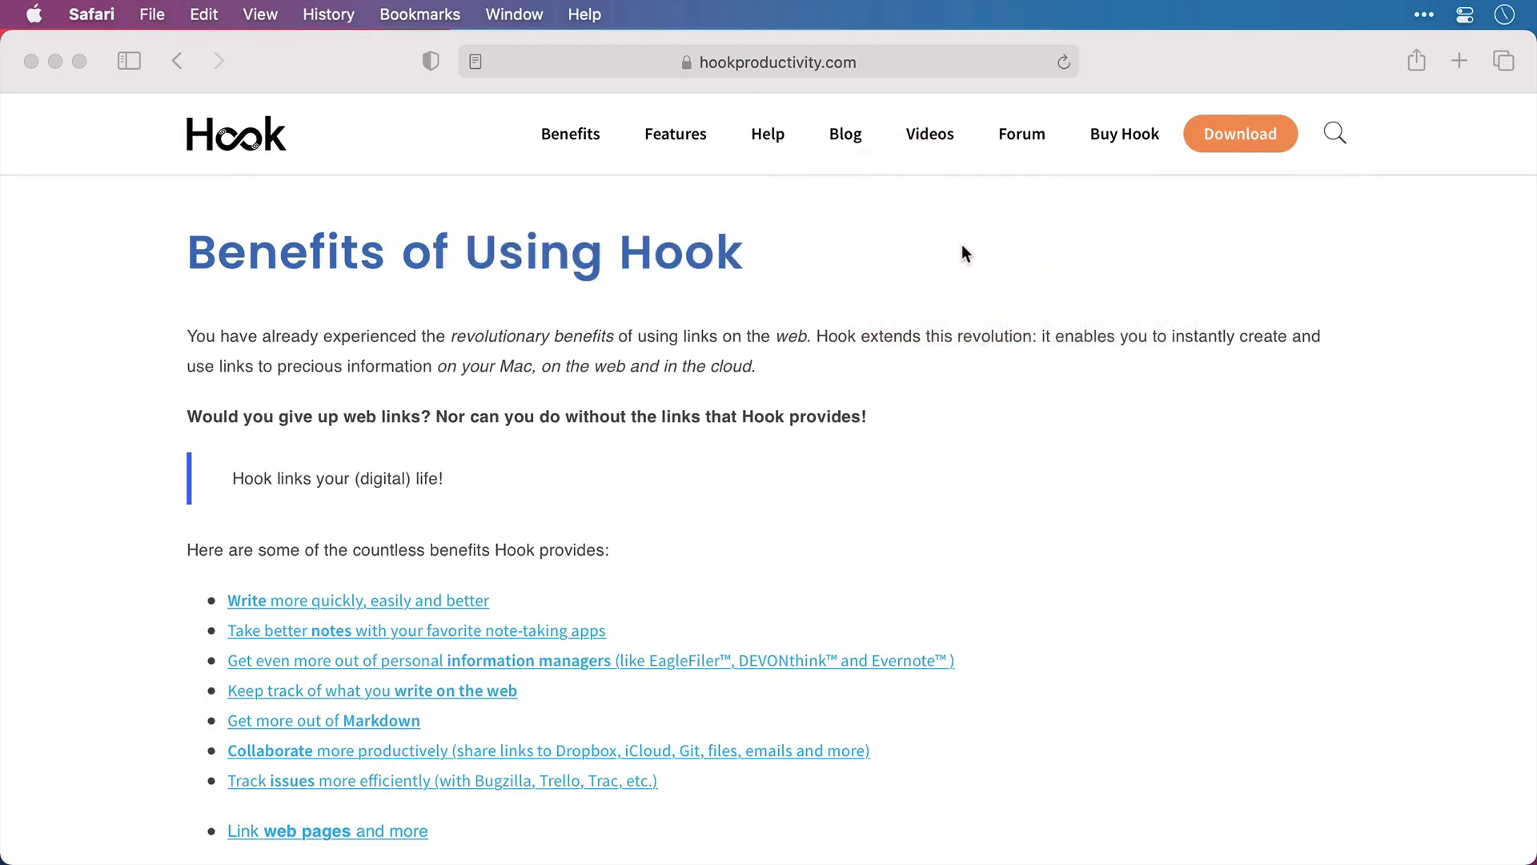
# - Paste the Benefits page link beside Hook Productivity in the OmniOutliner study plan
pyautogui.press('super+Tab')
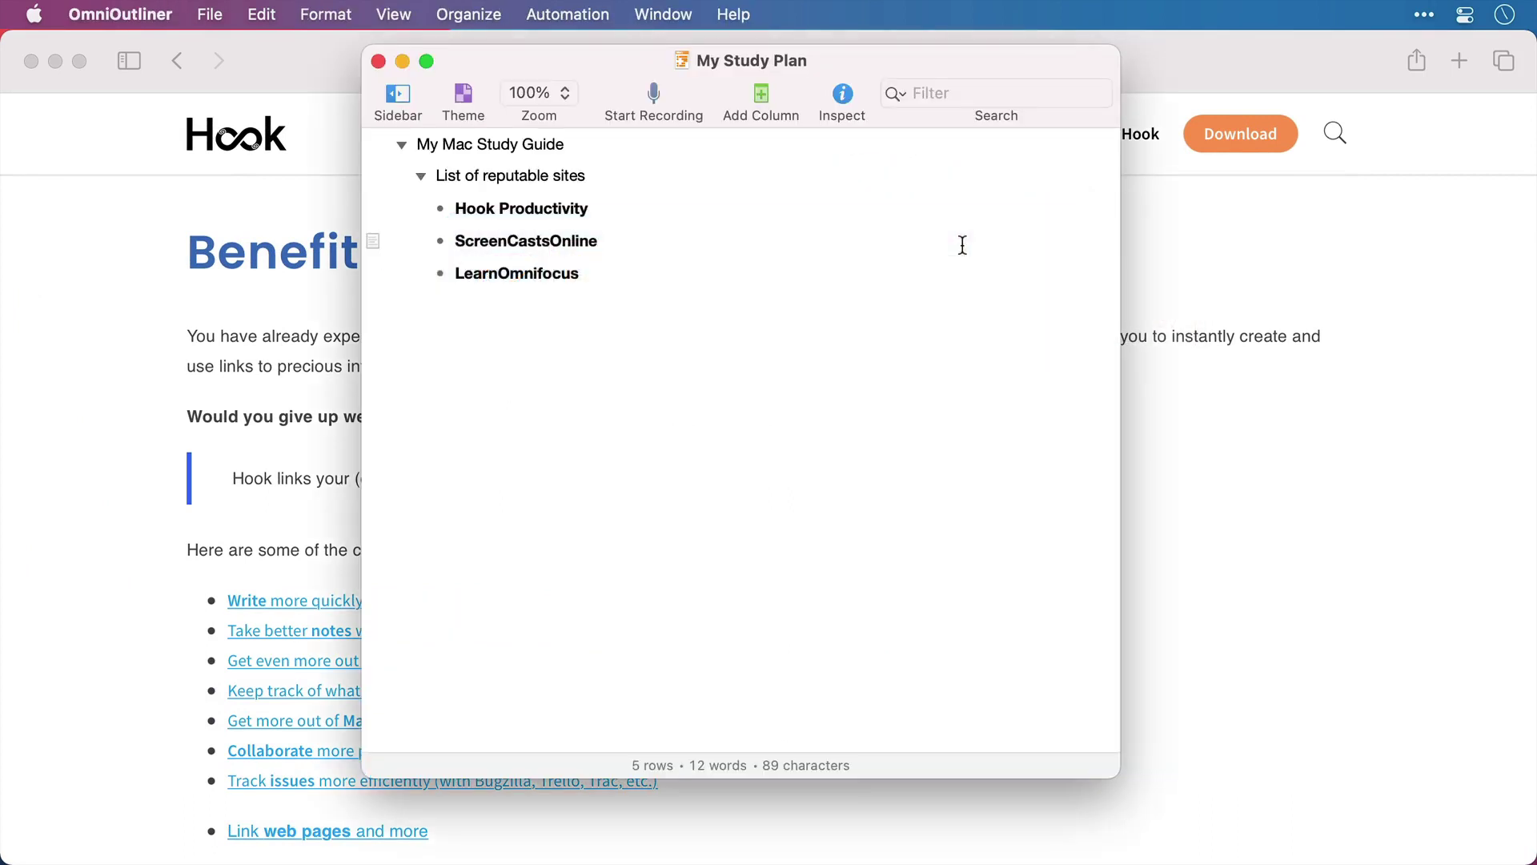
pyautogui.click(681, 215)
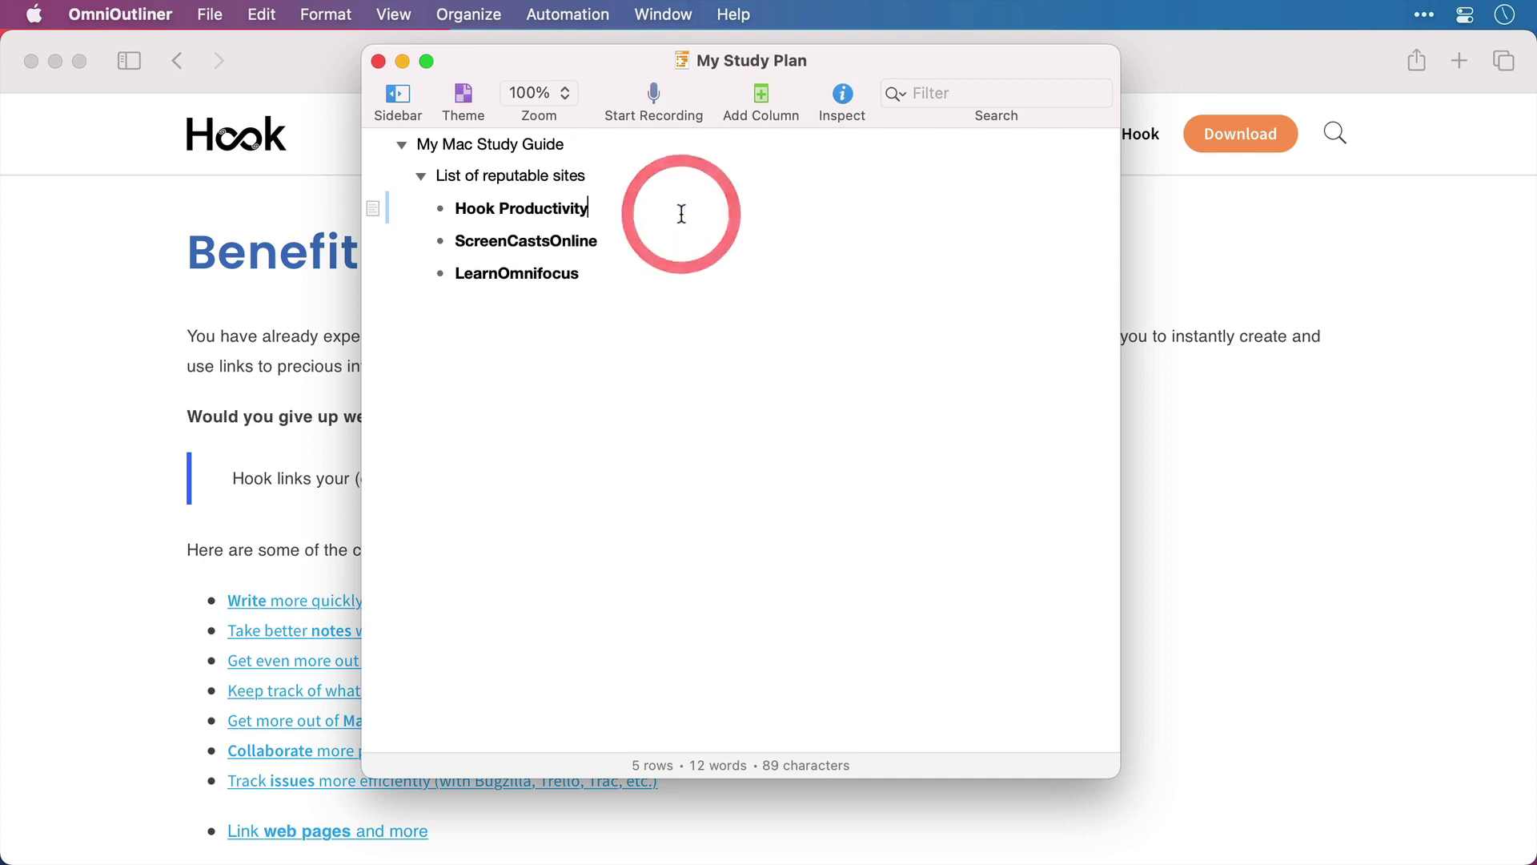
pyautogui.write(' -')
pyautogui.press('super+v')
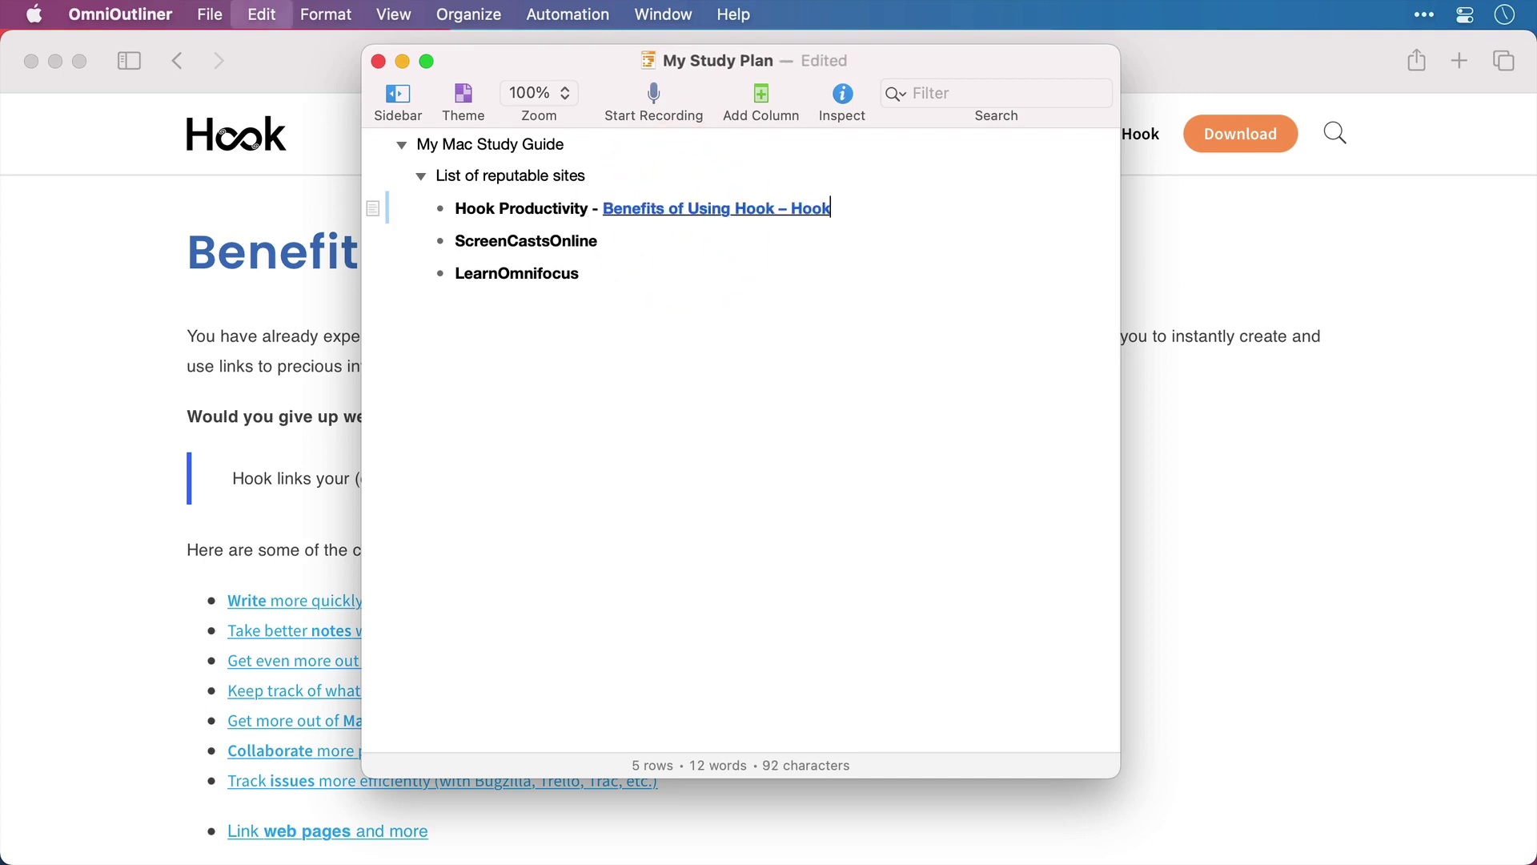
pyautogui.press('super+Tab')
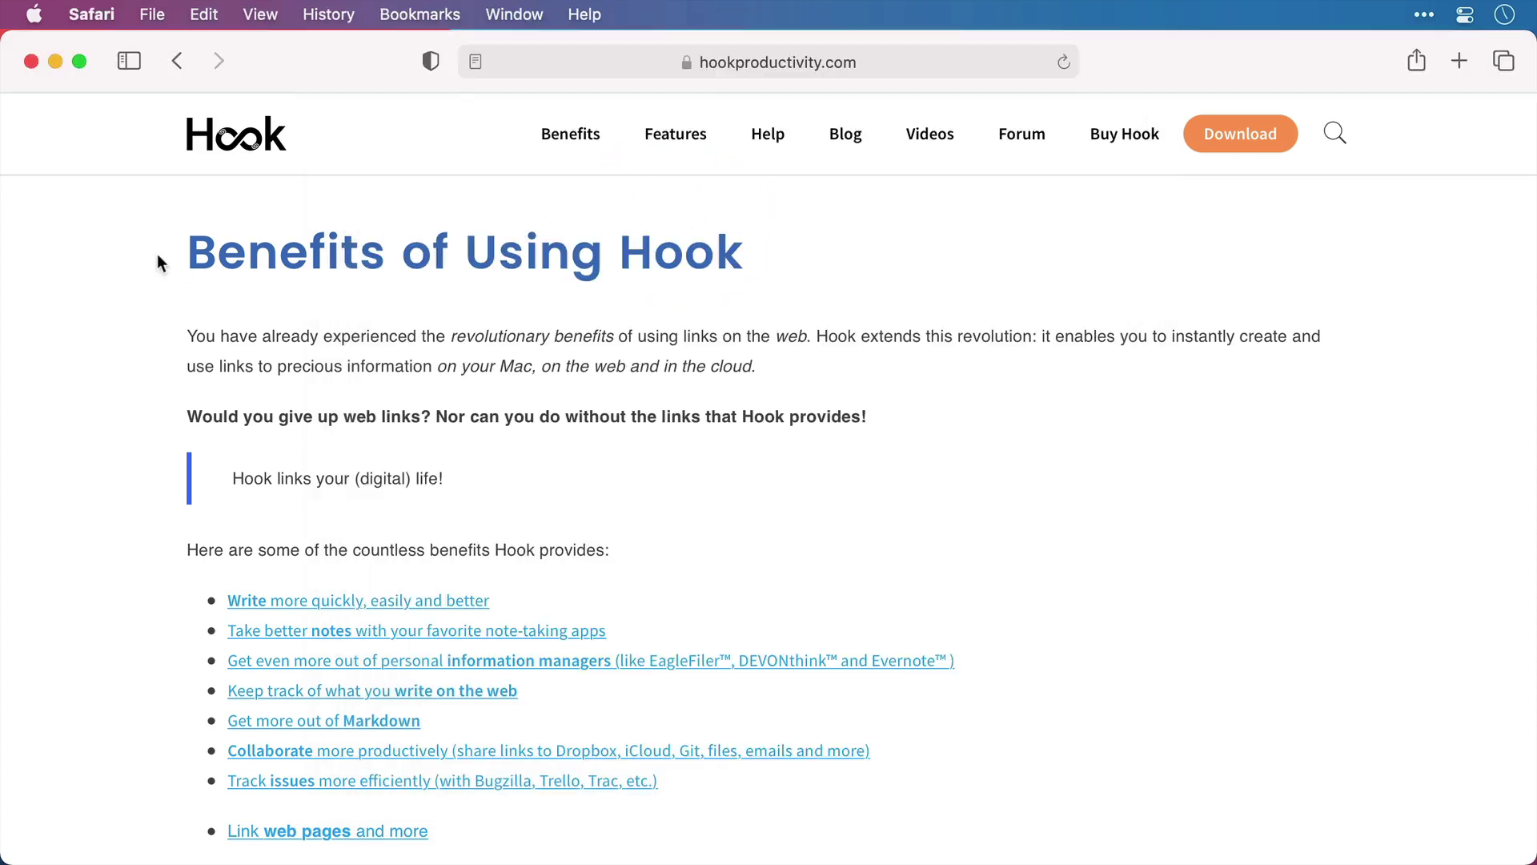
pyautogui.click(158, 253)
pyautogui.press('super+w')
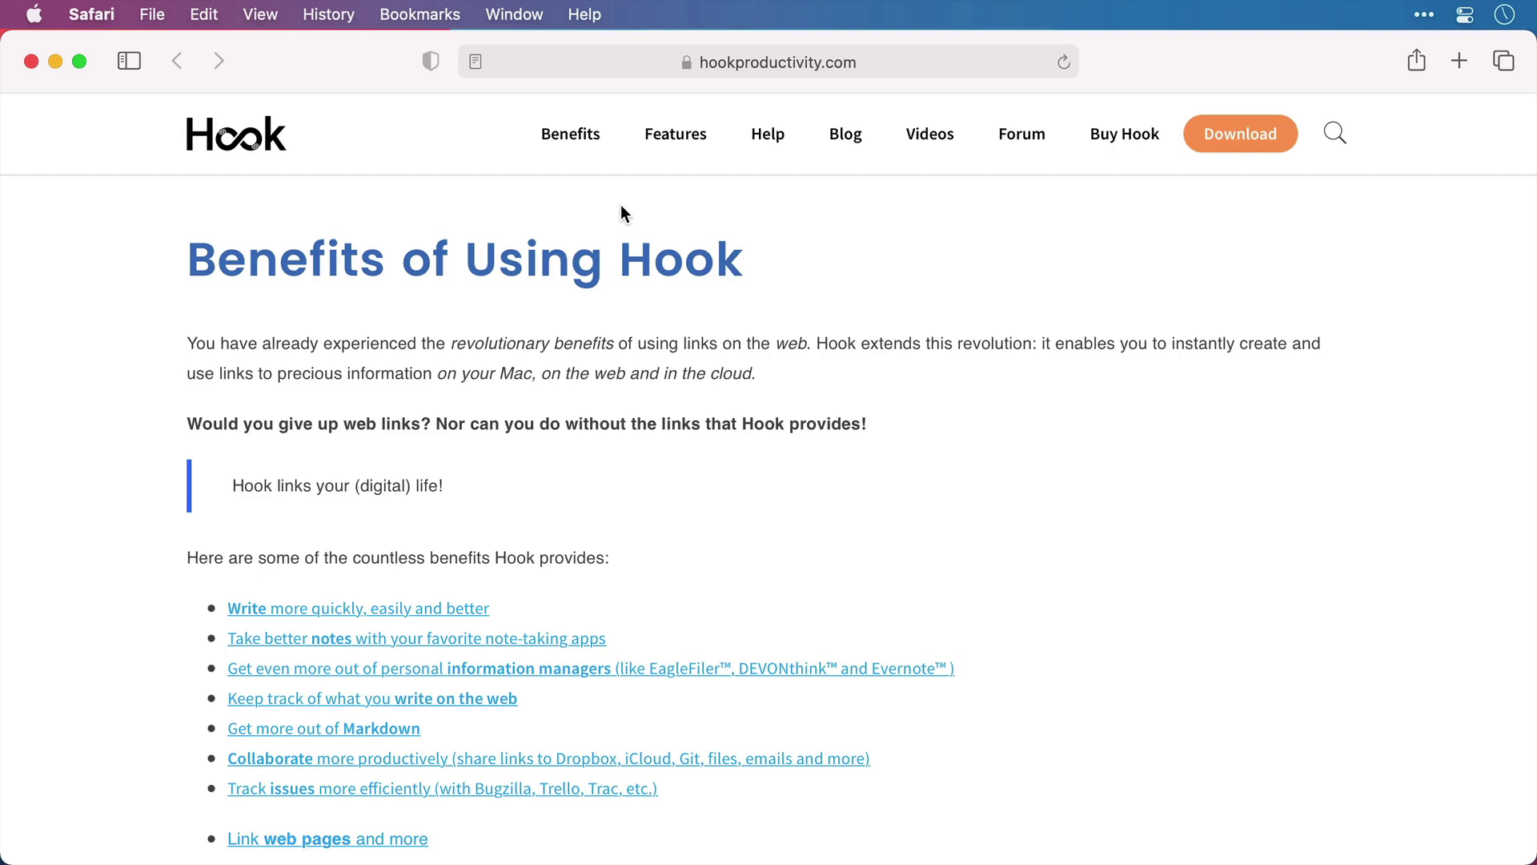
# - Confirm in both Hook panels that the Benefits page and the study plan are linked
pyautogui.press('super+shift+space')
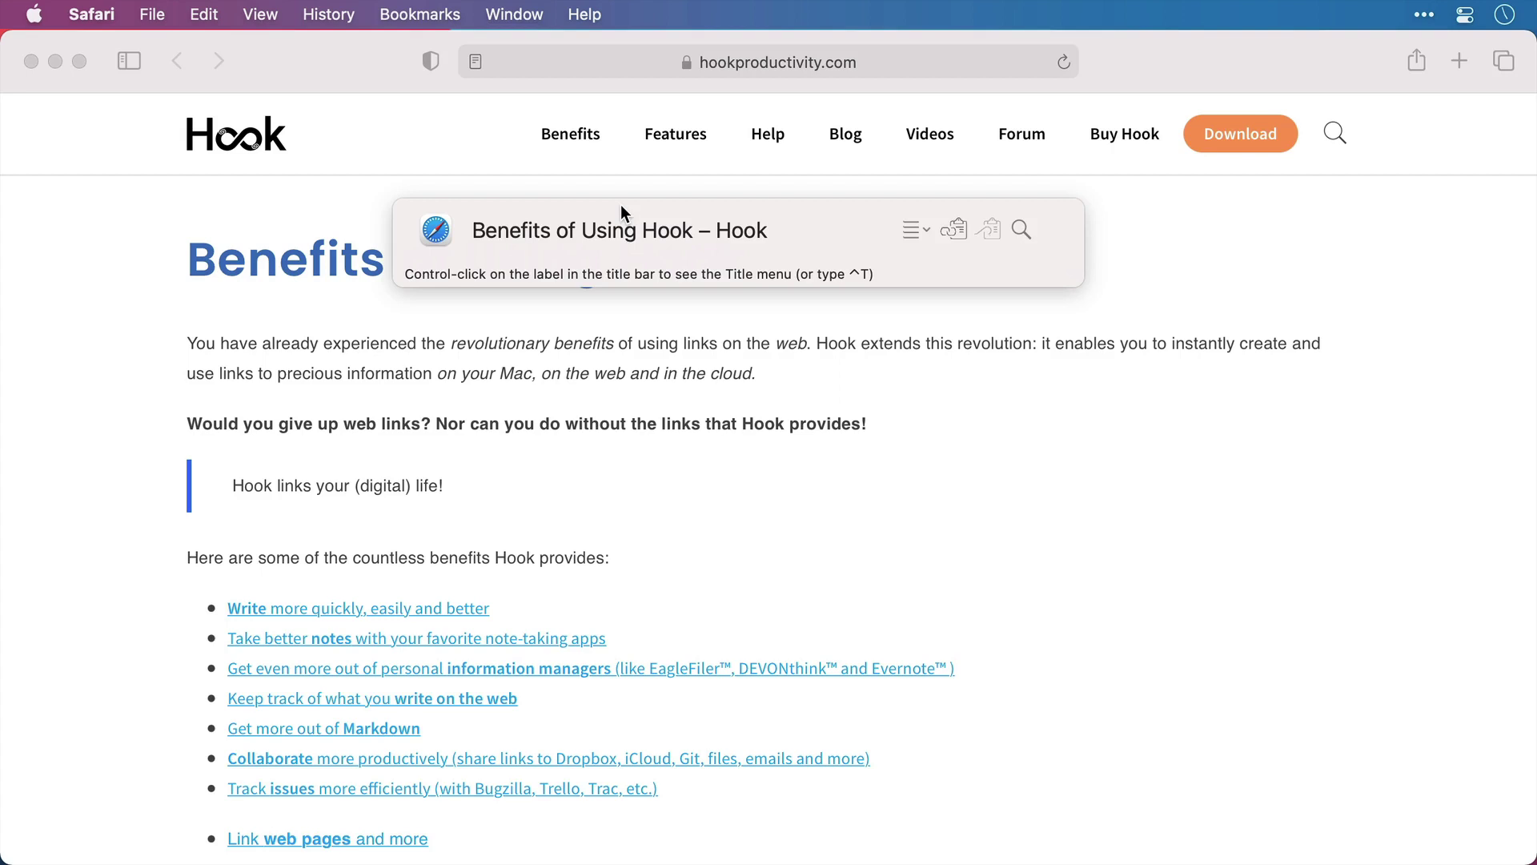
pyautogui.press('Escape')
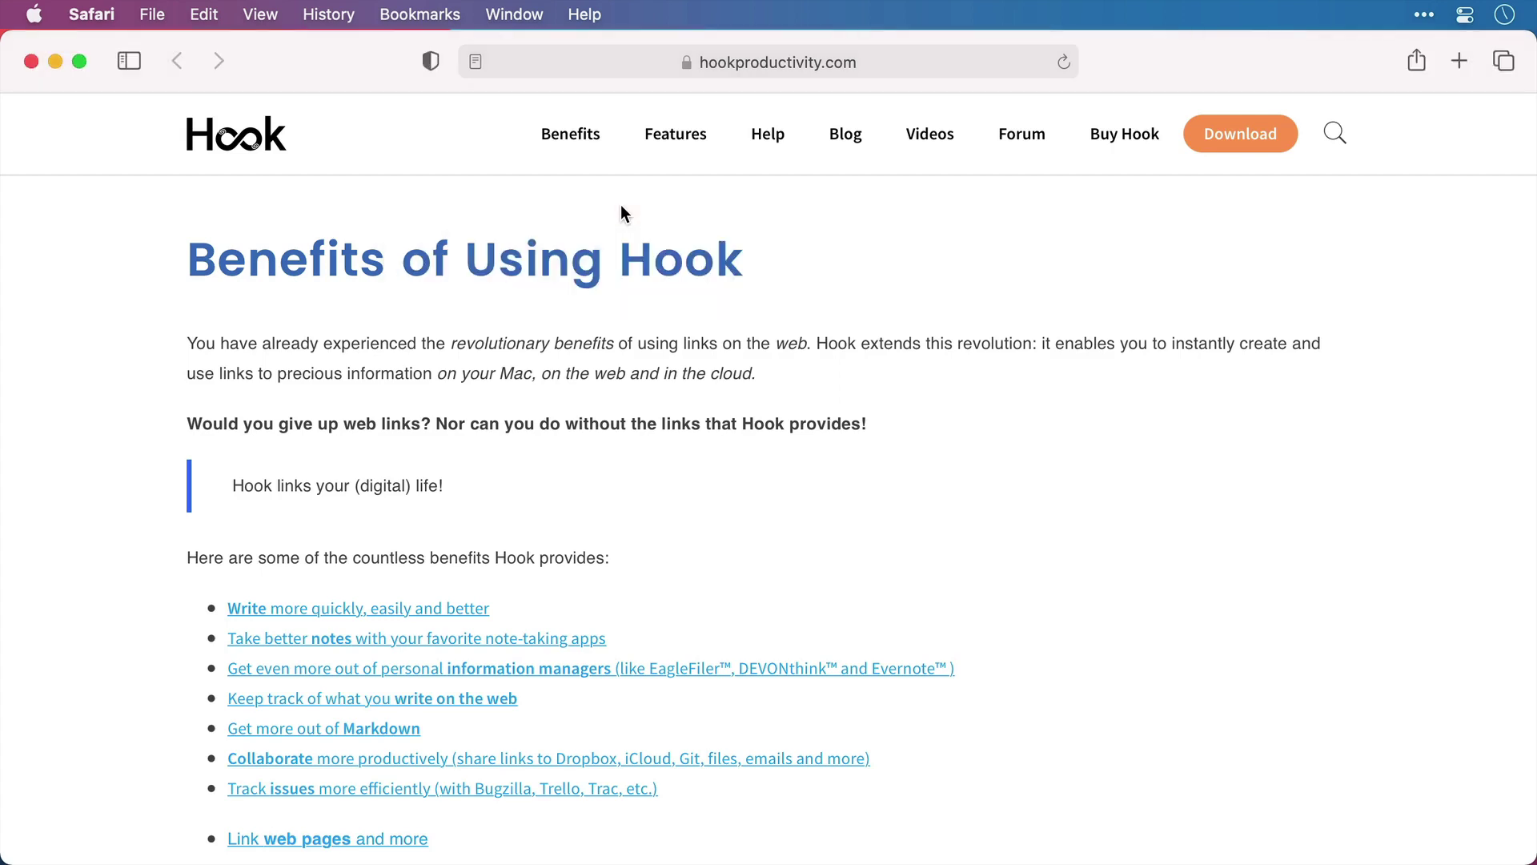
pyautogui.press('super+Tab')
pyautogui.write('Benefits of Using Hook – Hook')
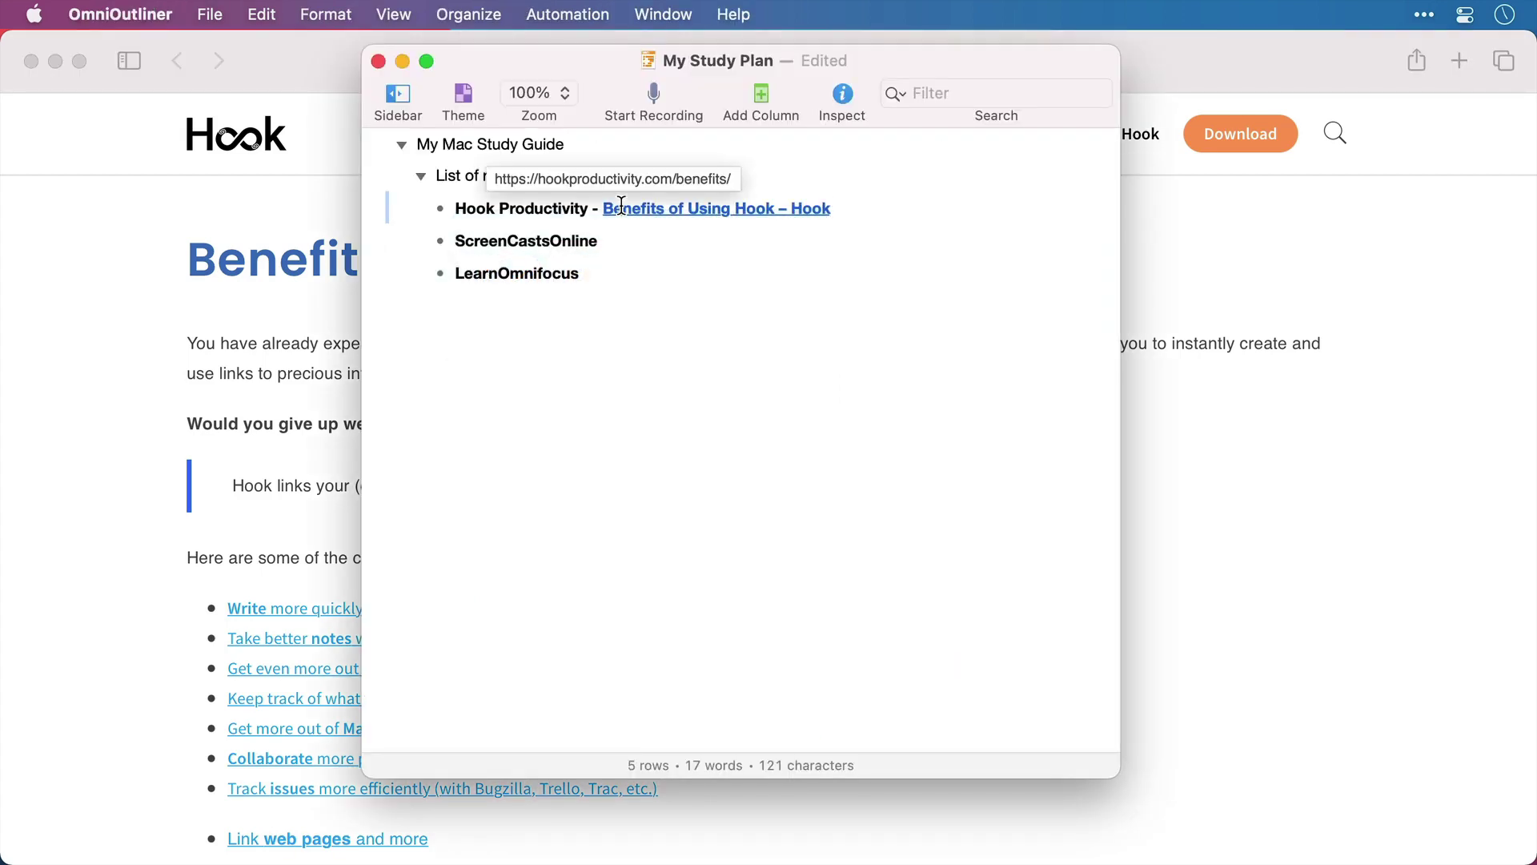
pyautogui.press('super+shift+space')
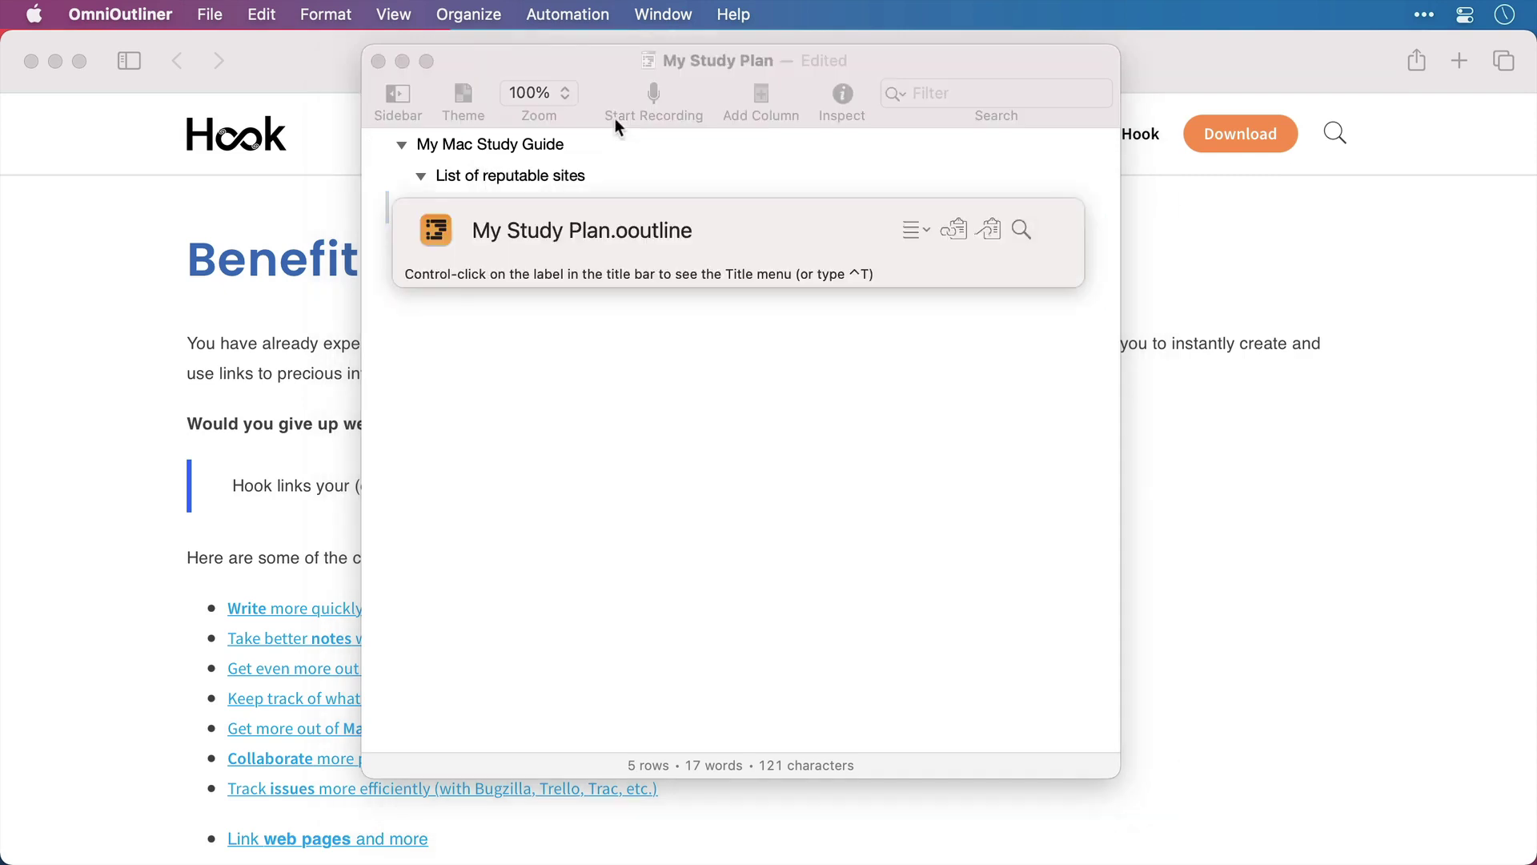
pyautogui.press('Escape')
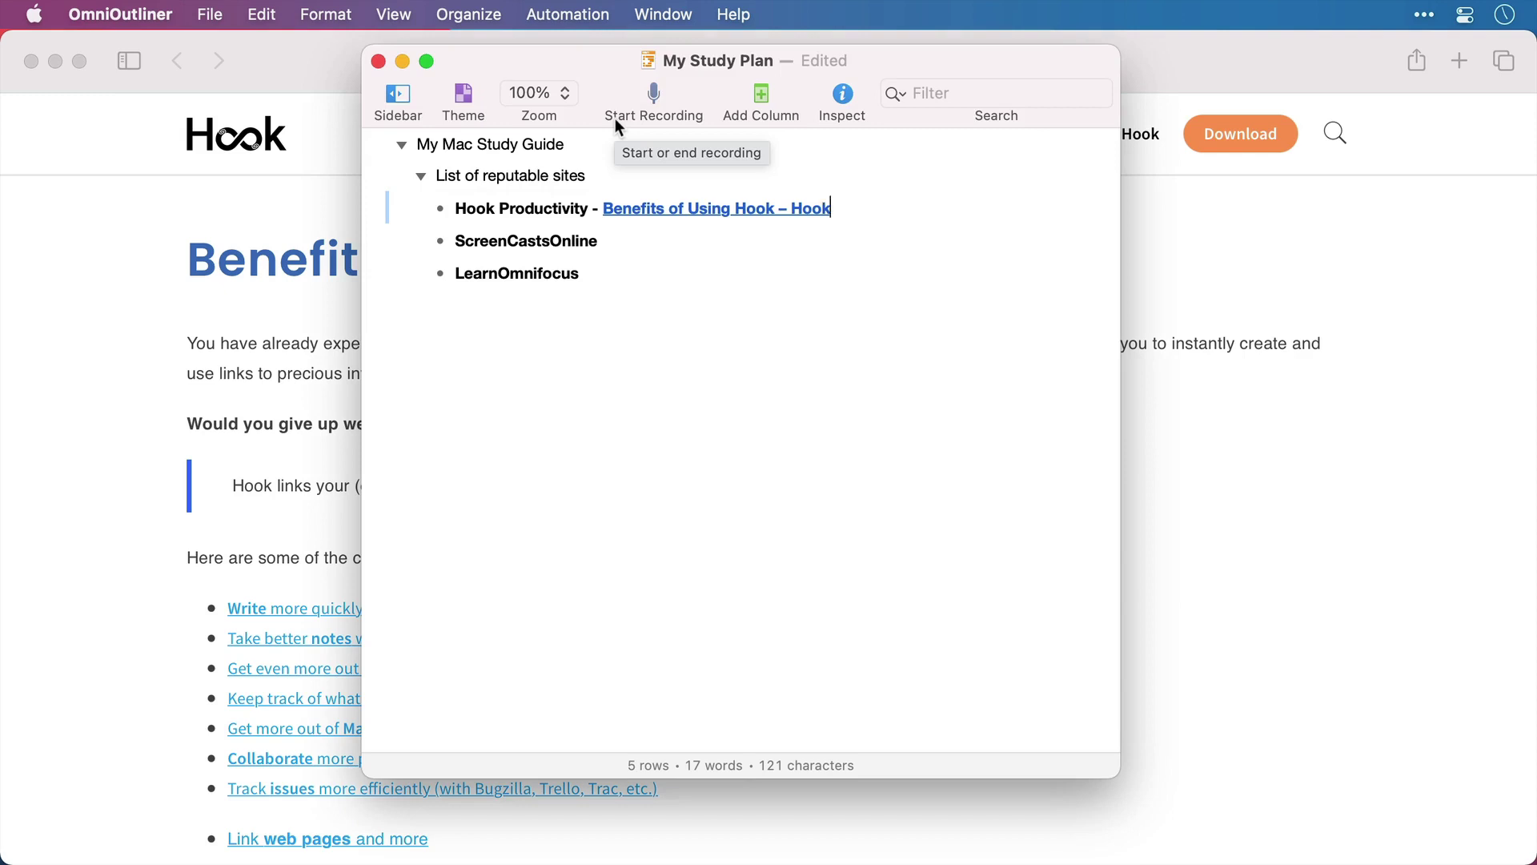
pyautogui.moveTo(744, 60)
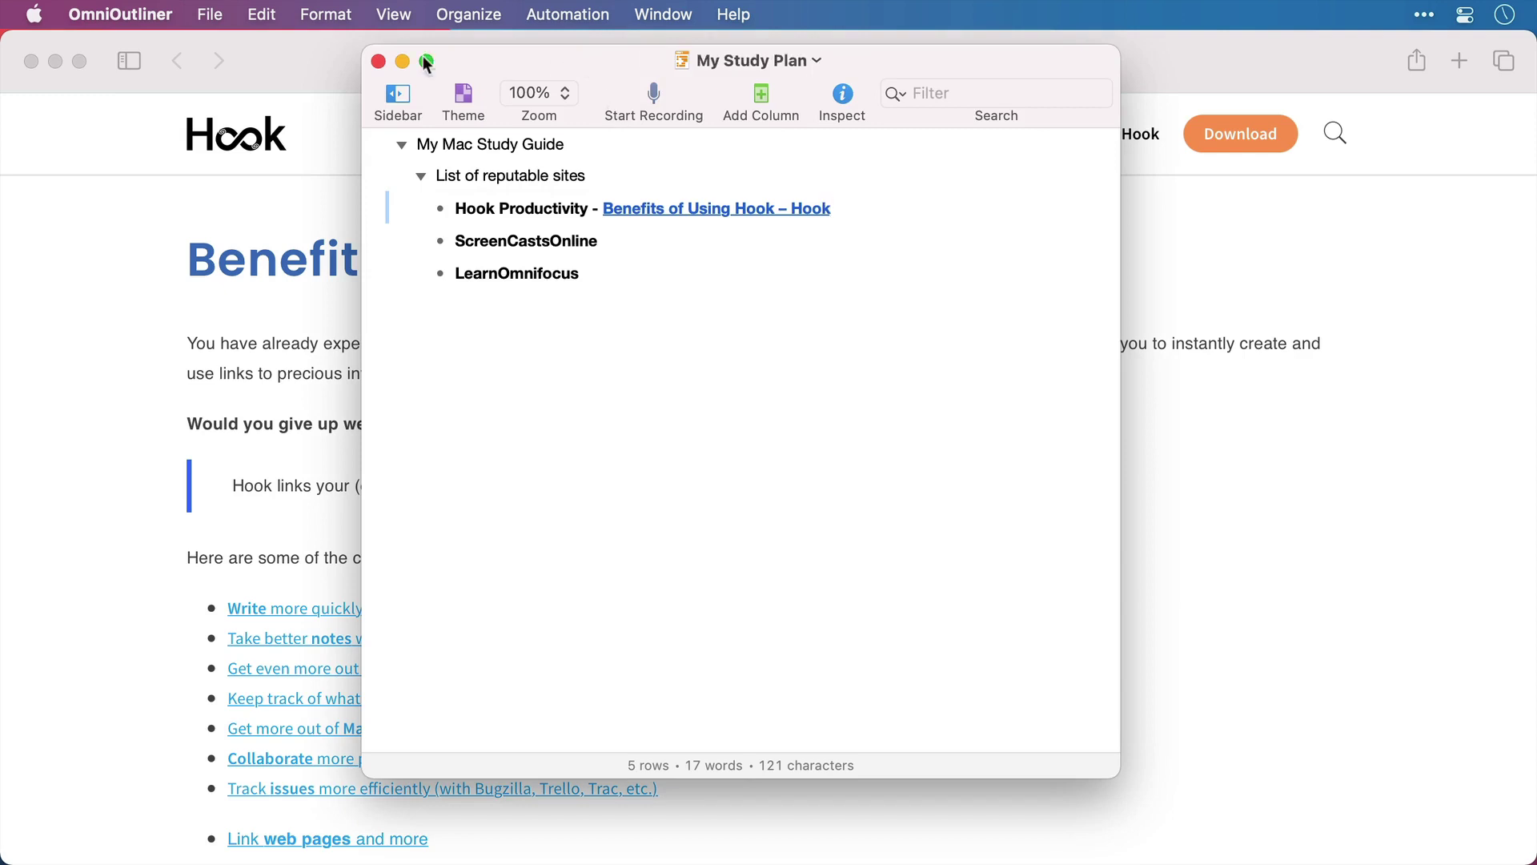
# - Minimize Safari and rename the study plan's hooked Benefits link to 'Hook Home Page'
pyautogui.click(334, 61)
pyautogui.doubleClick(335, 61)
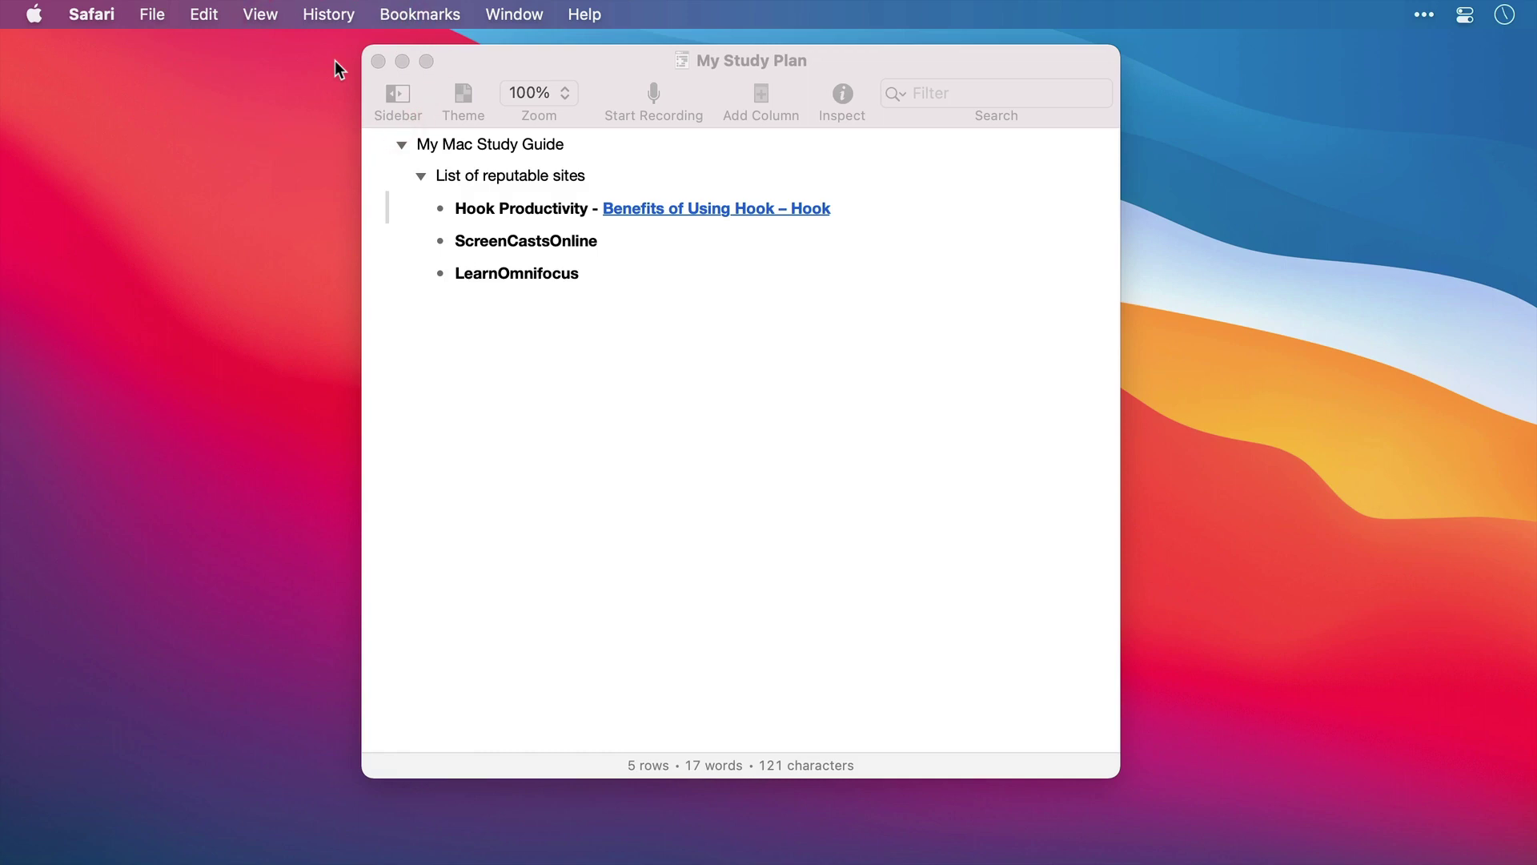
pyautogui.click(475, 60)
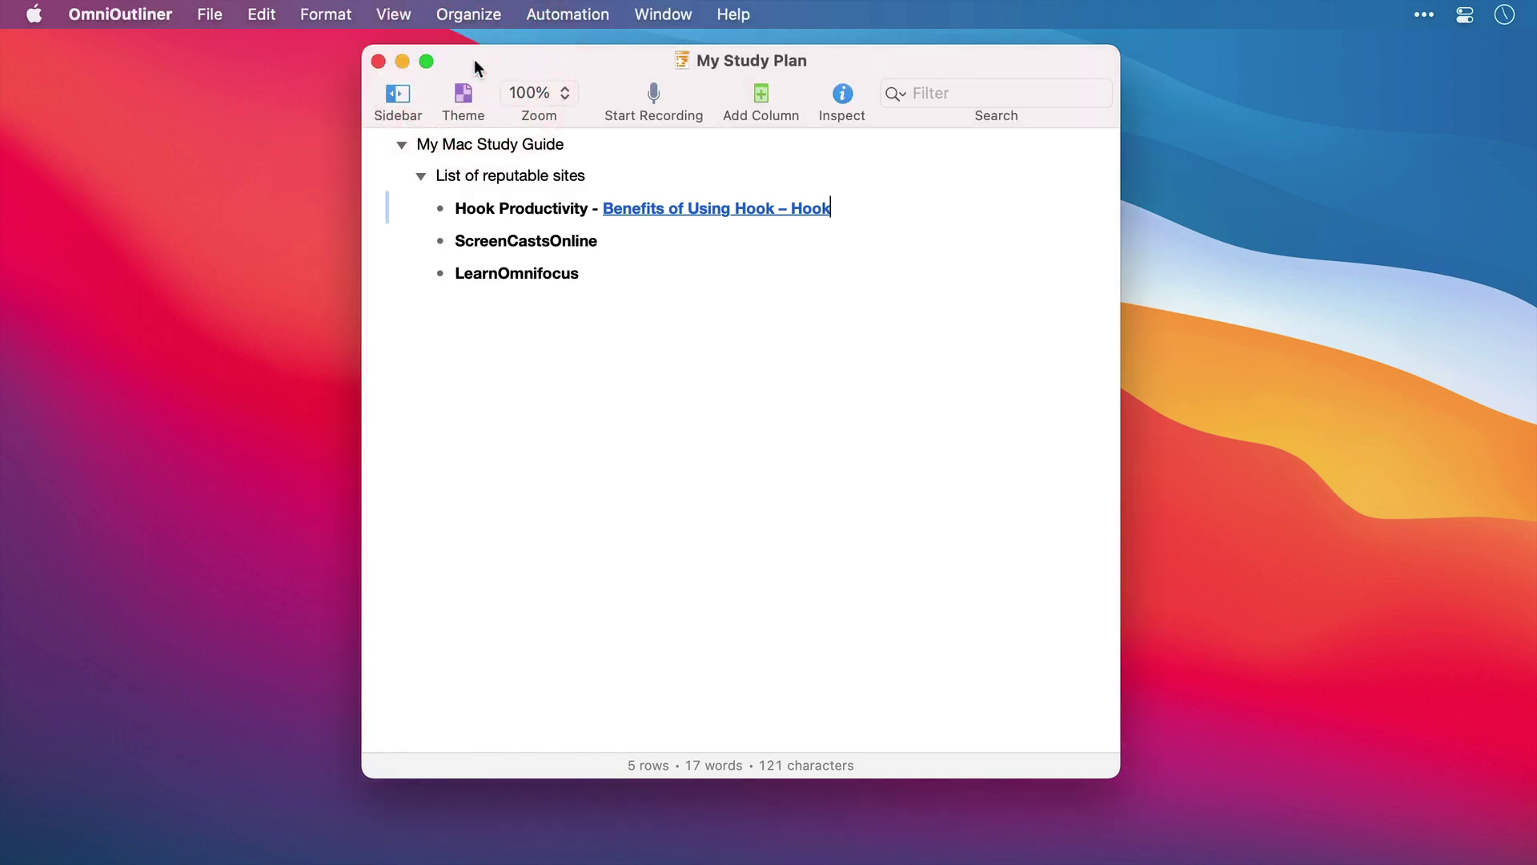
pyautogui.press('super+shift+space')
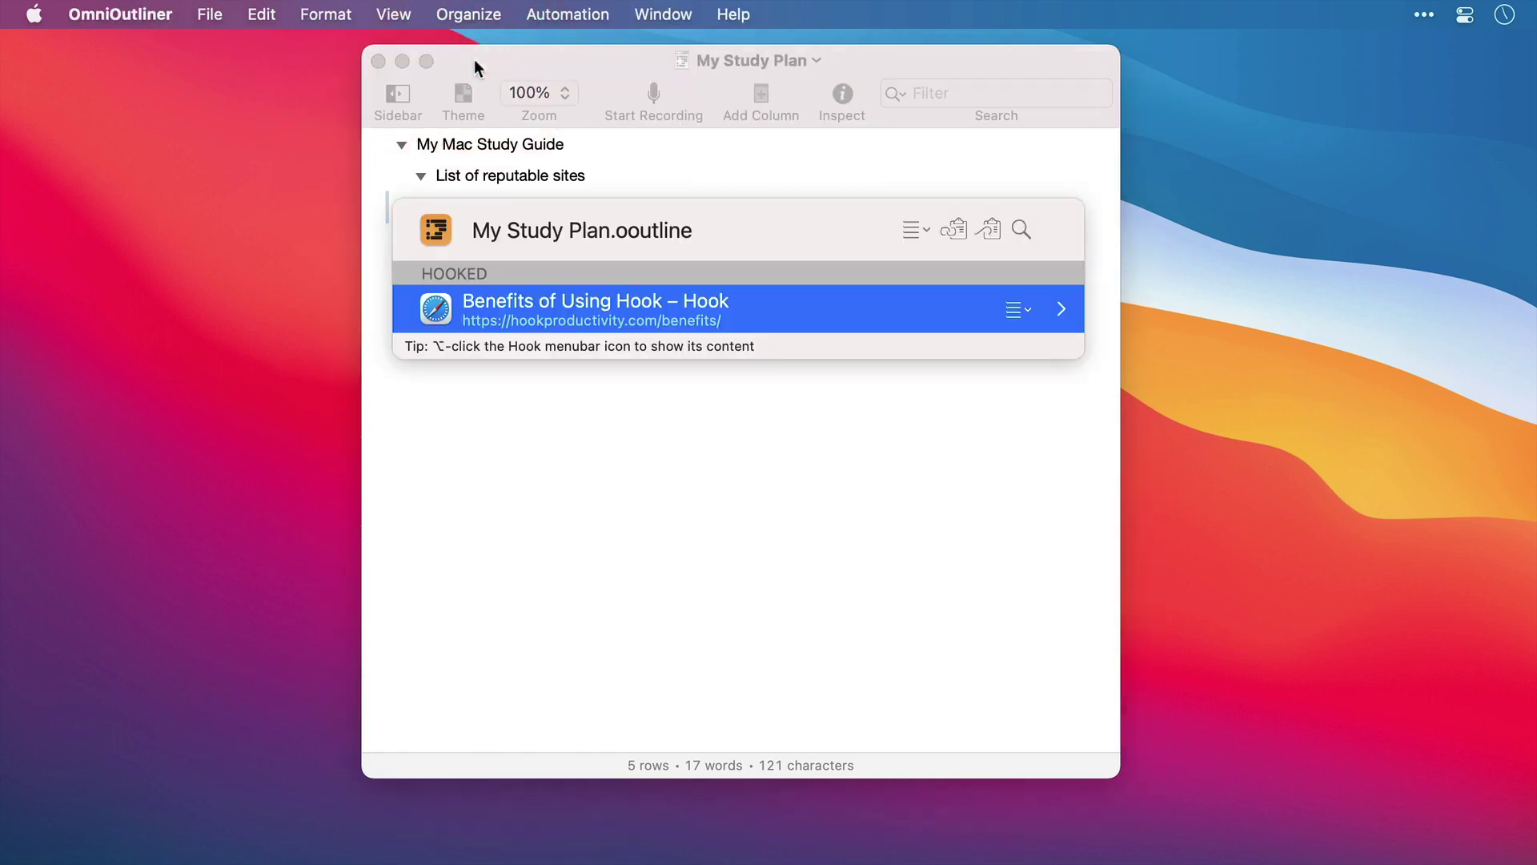
pyautogui.click(714, 301)
pyautogui.write('H')
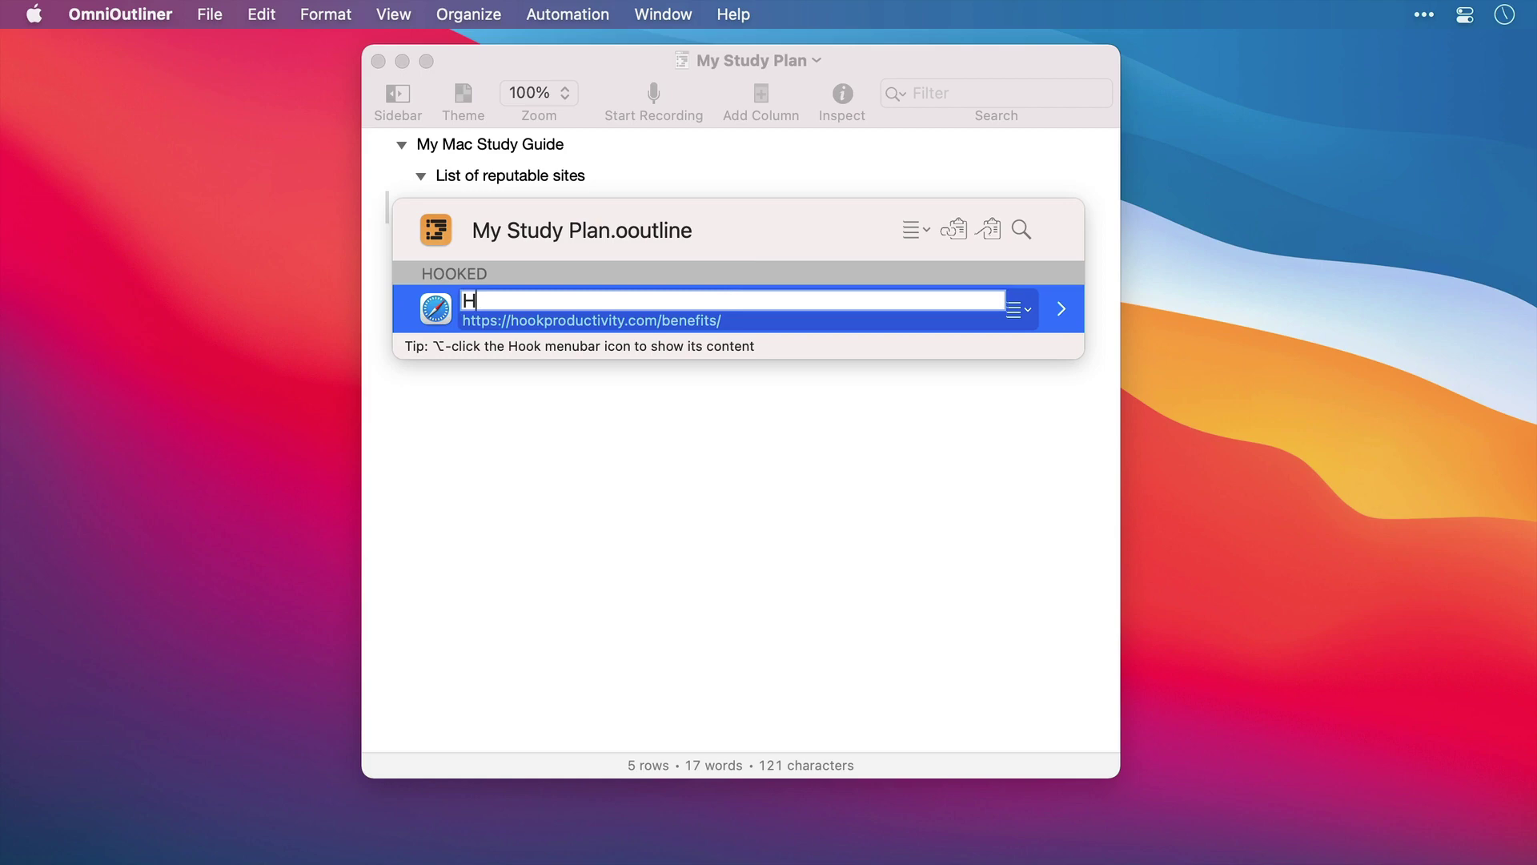
pyautogui.write('ook Home Page')
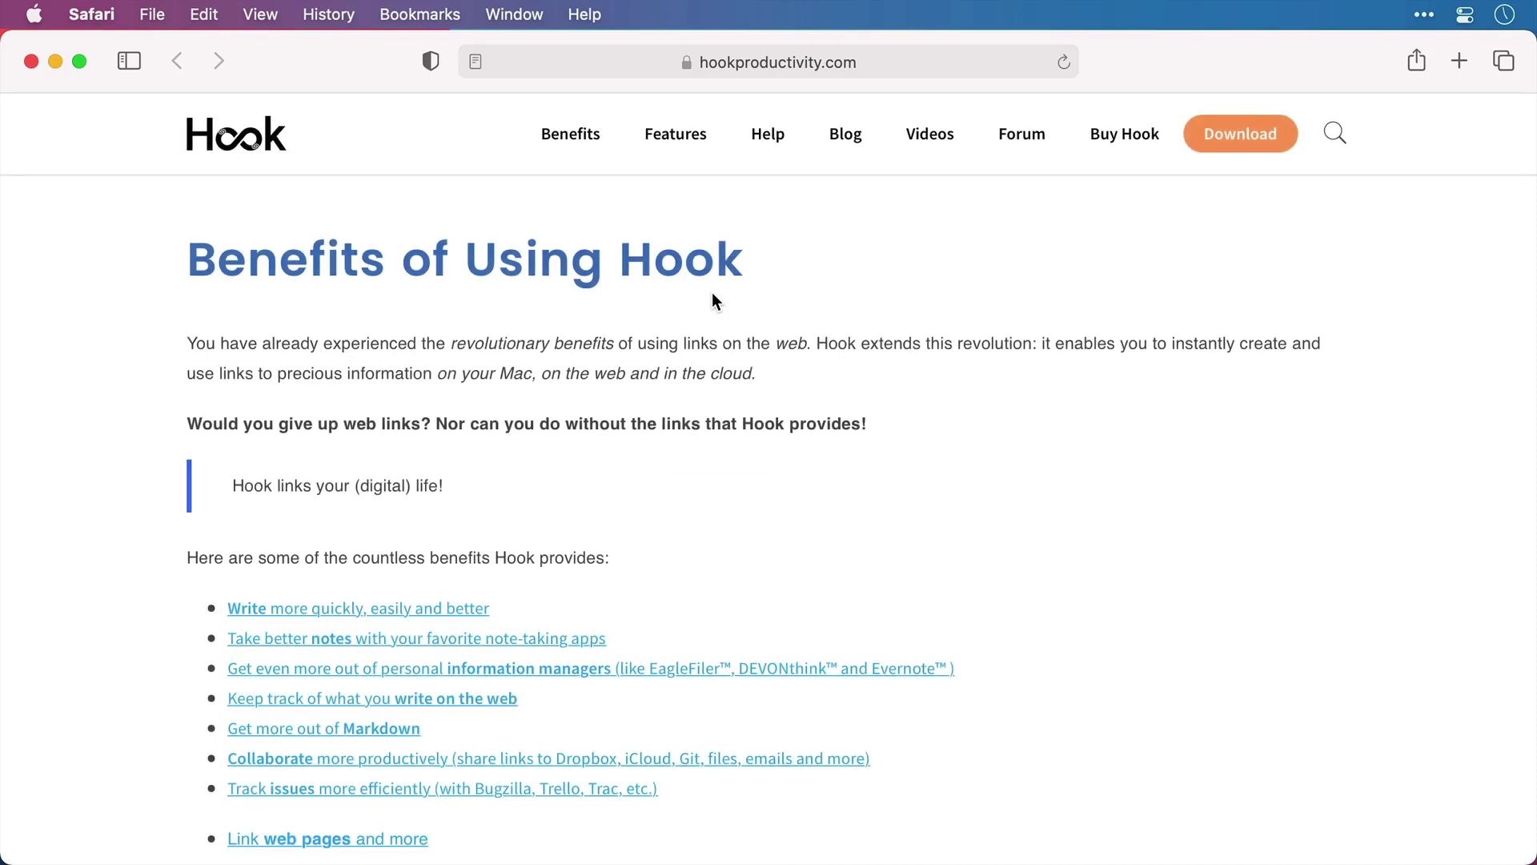
# - Load screencastsonline.com in Safari and copy its Hook link
pyautogui.press('super+l')
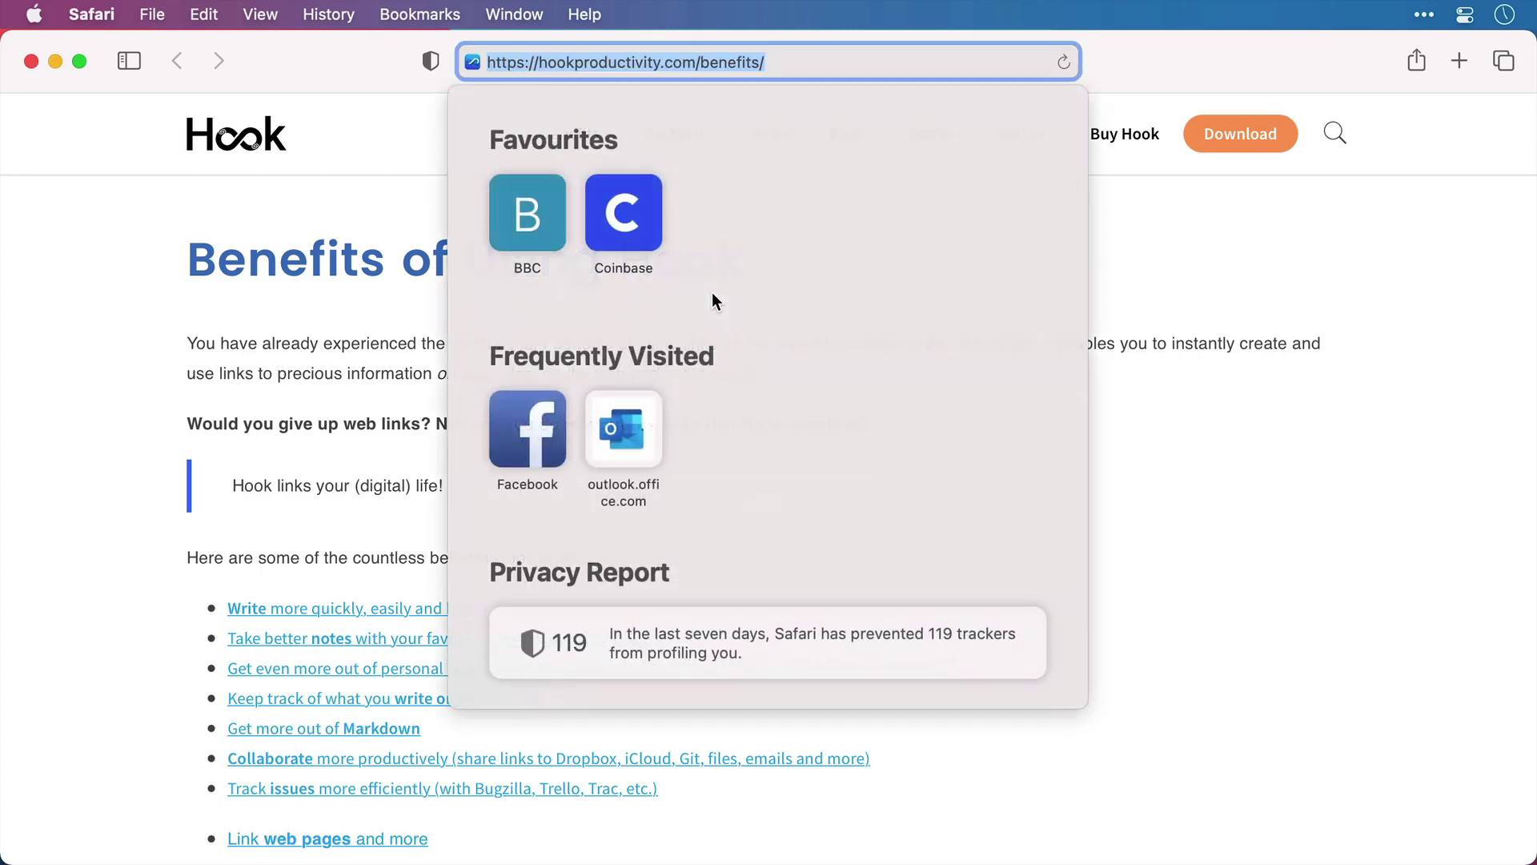
pyautogui.write('screencastsonline.com')
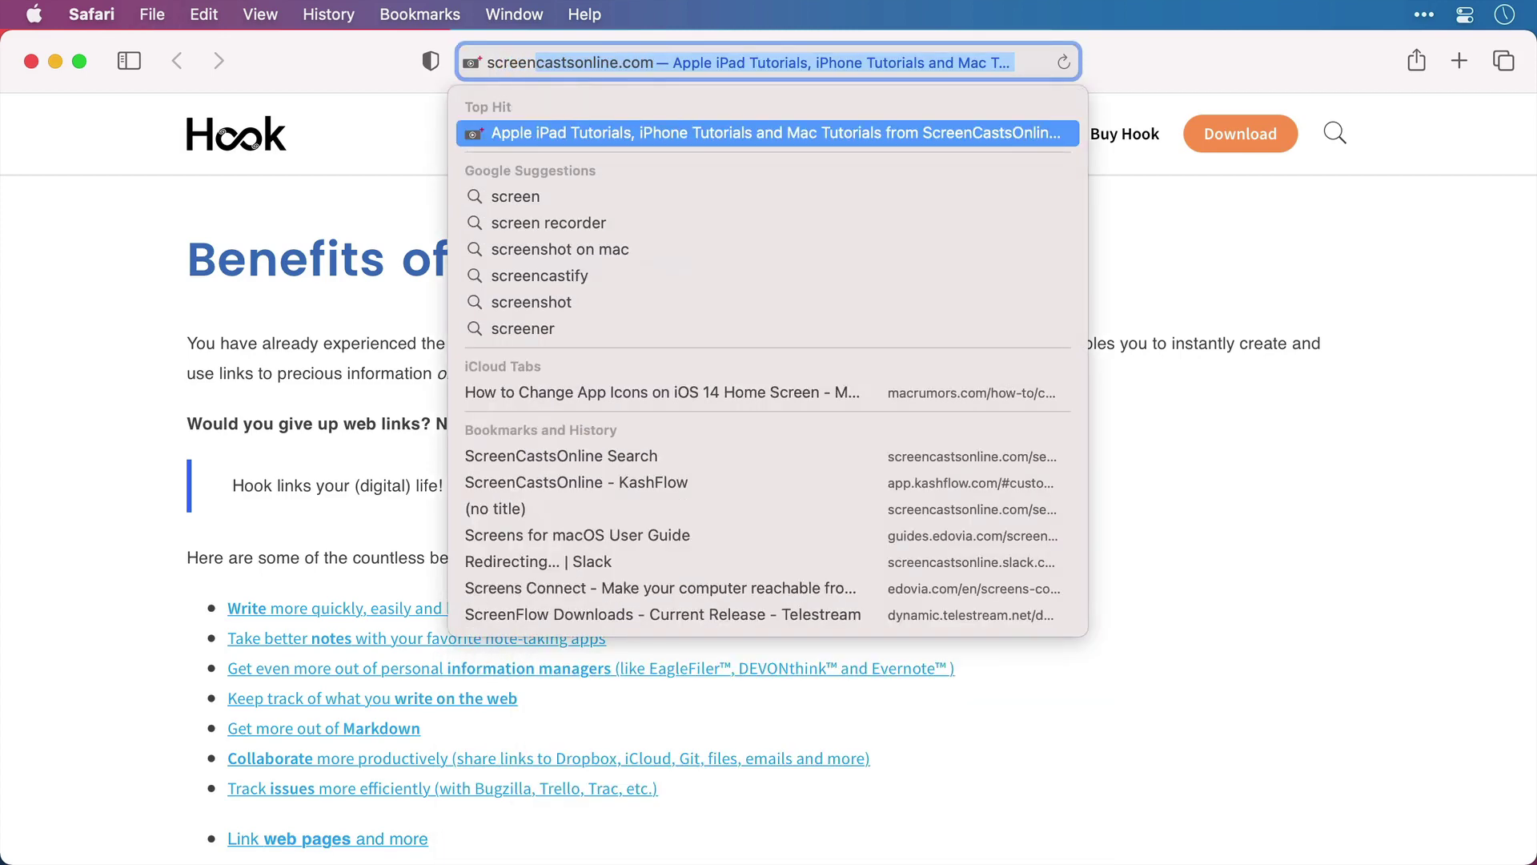
pyautogui.press('Return')
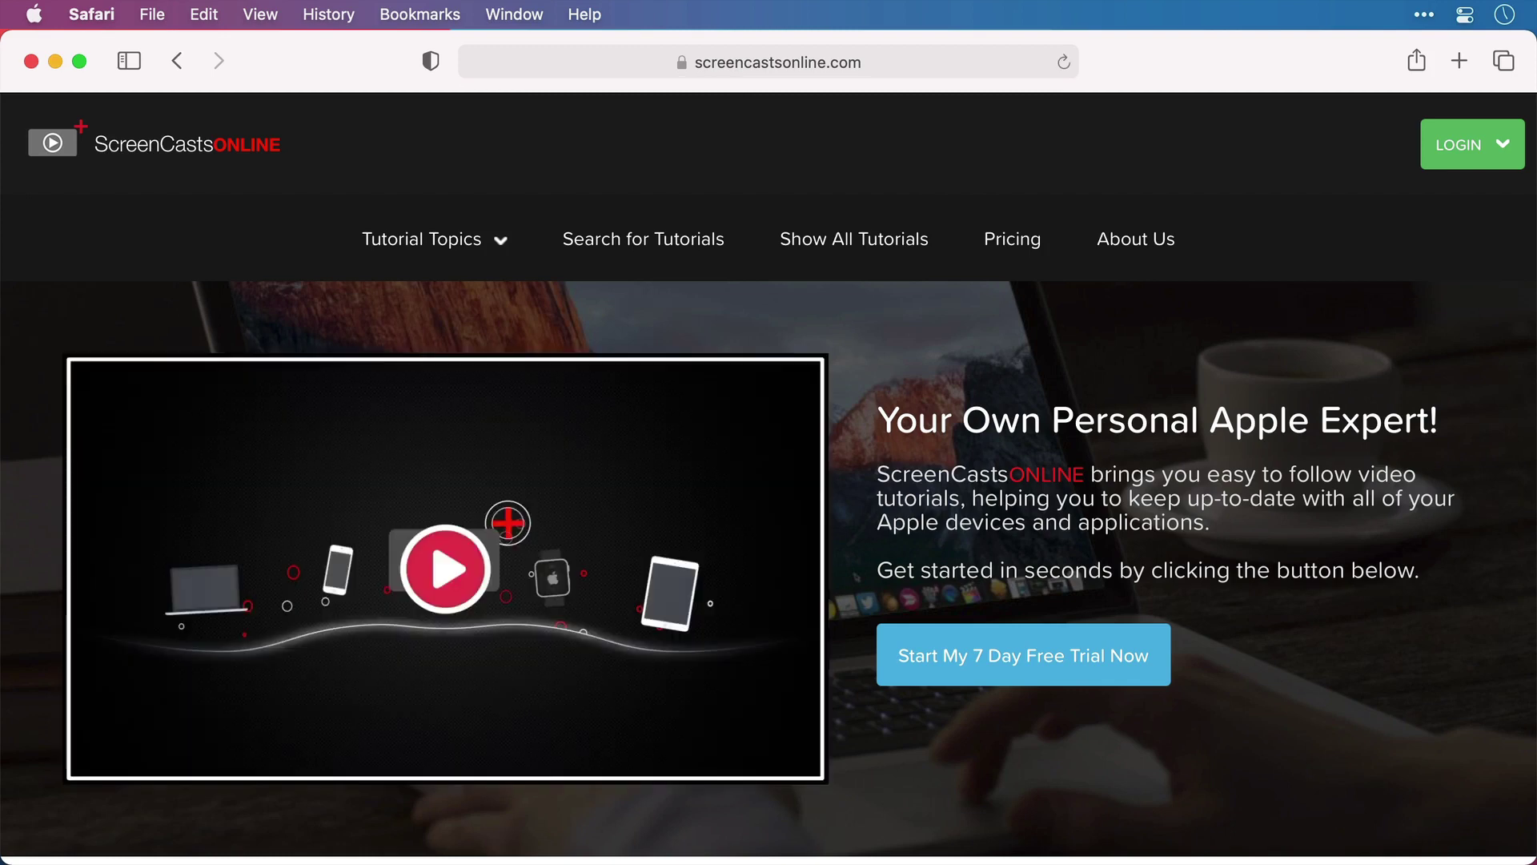
pyautogui.press('ctrl+super+c')
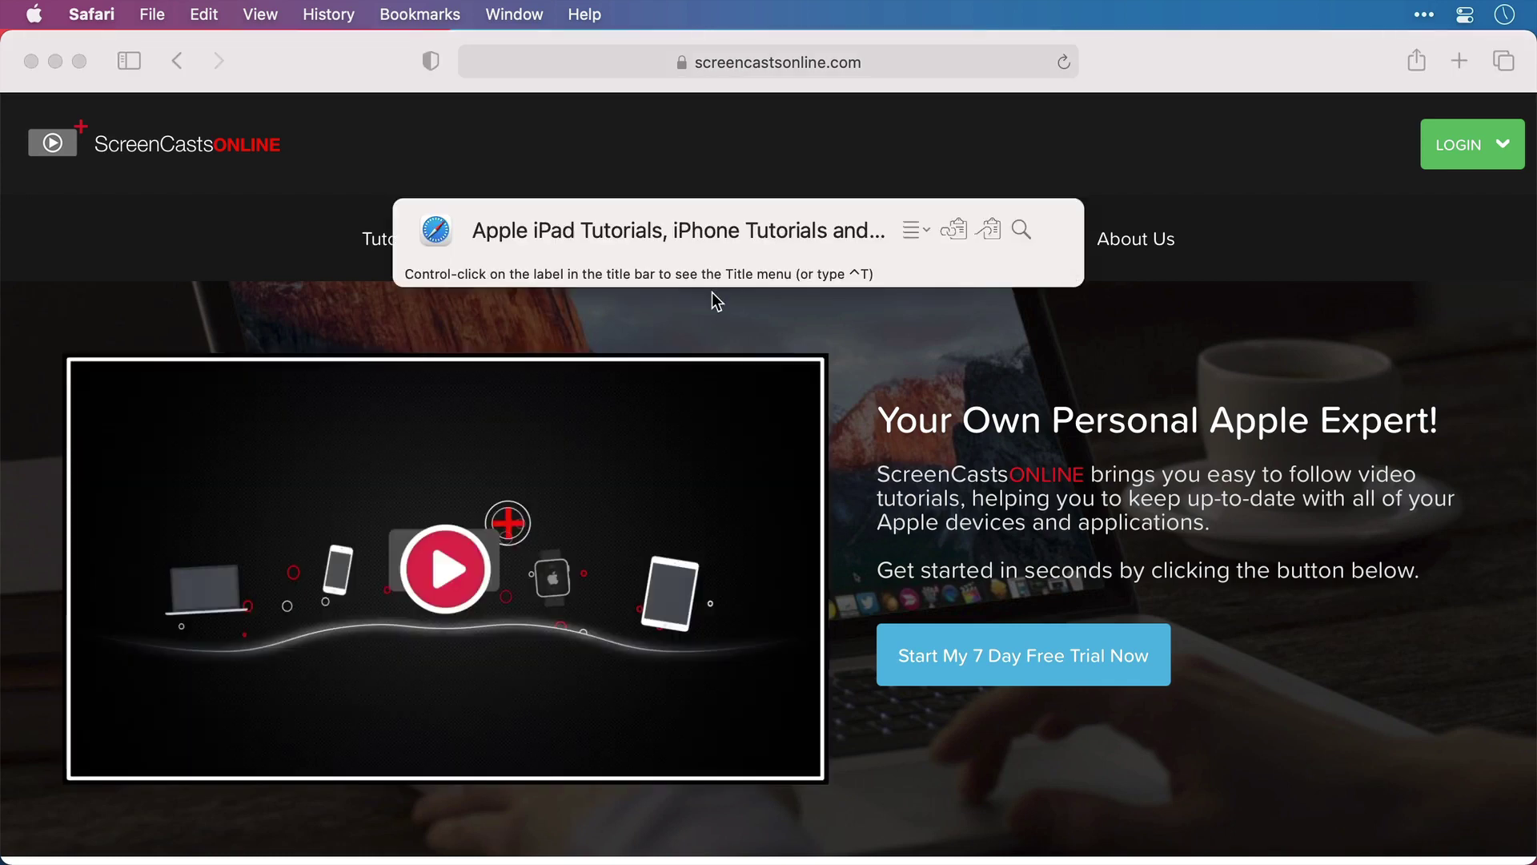
pyautogui.press('Escape')
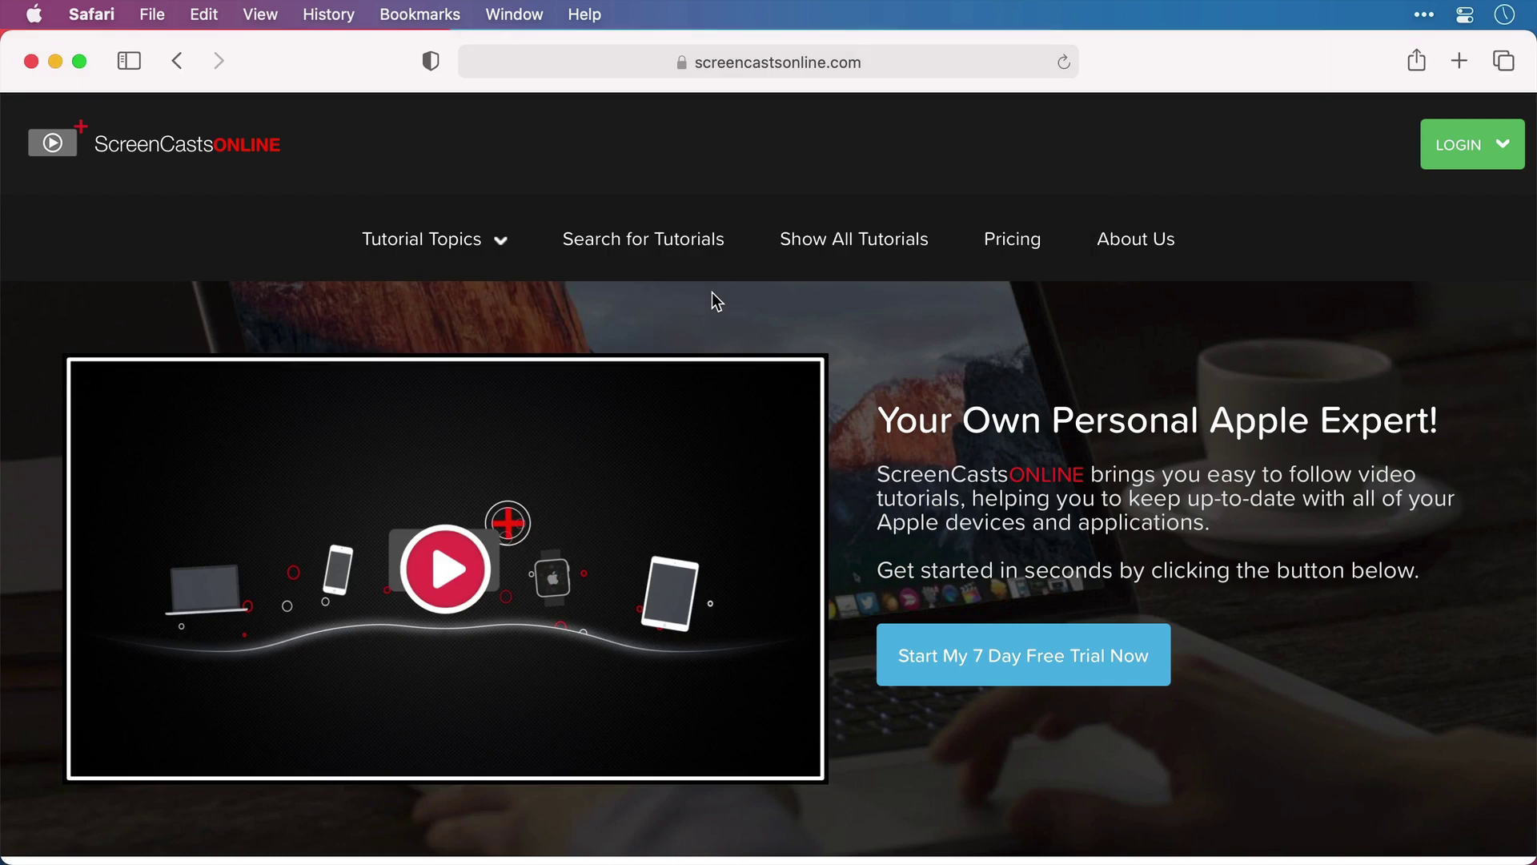
# - Hook the copied ScreenCastsOnline link to the My Study Plan outline
pyautogui.press('super+Tab')
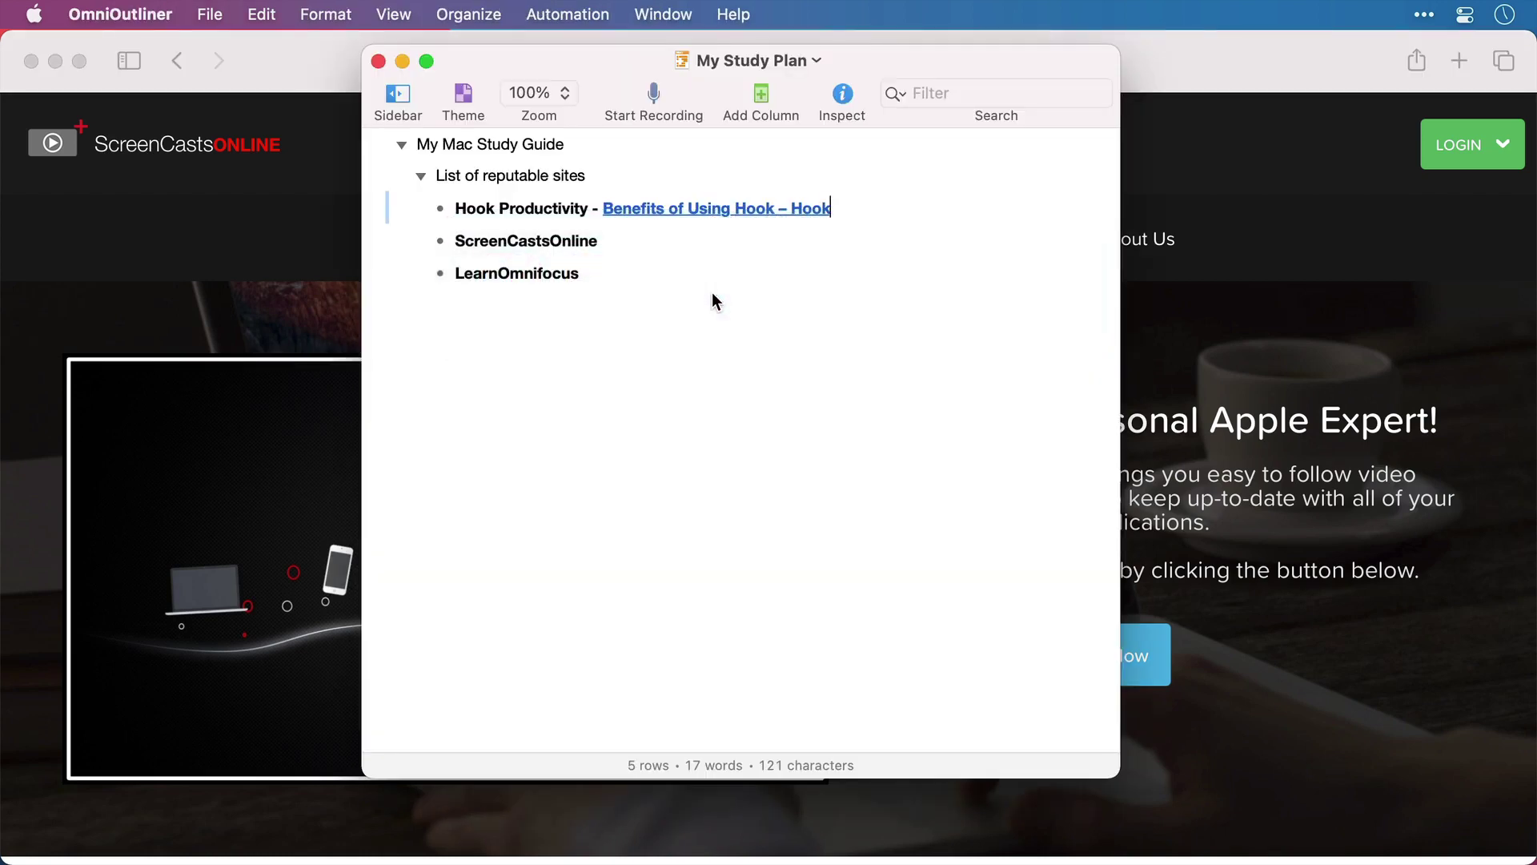
pyautogui.press('super+shift+space')
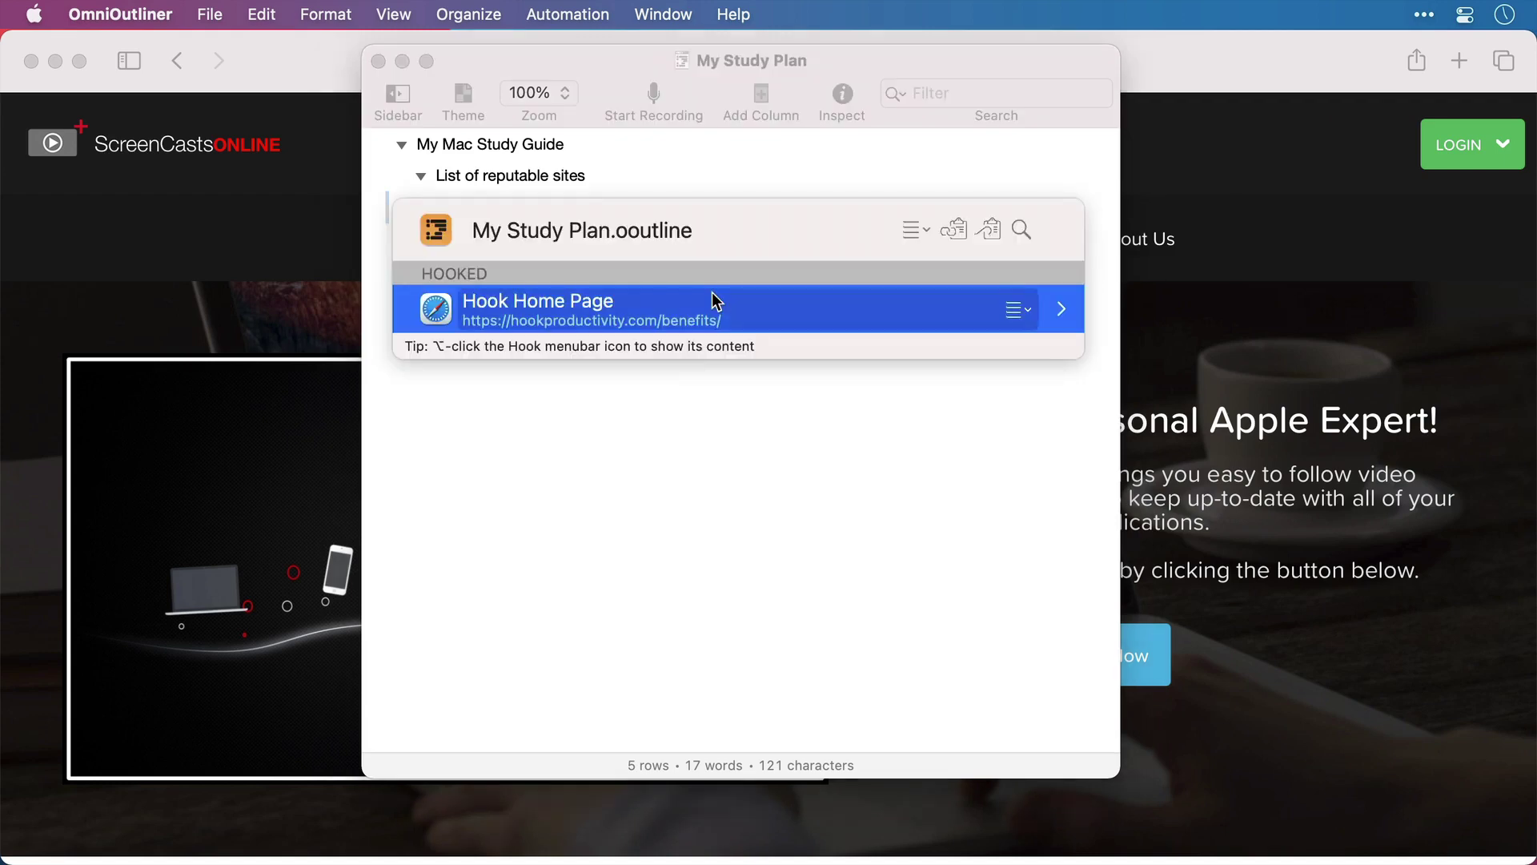
pyautogui.press('Escape')
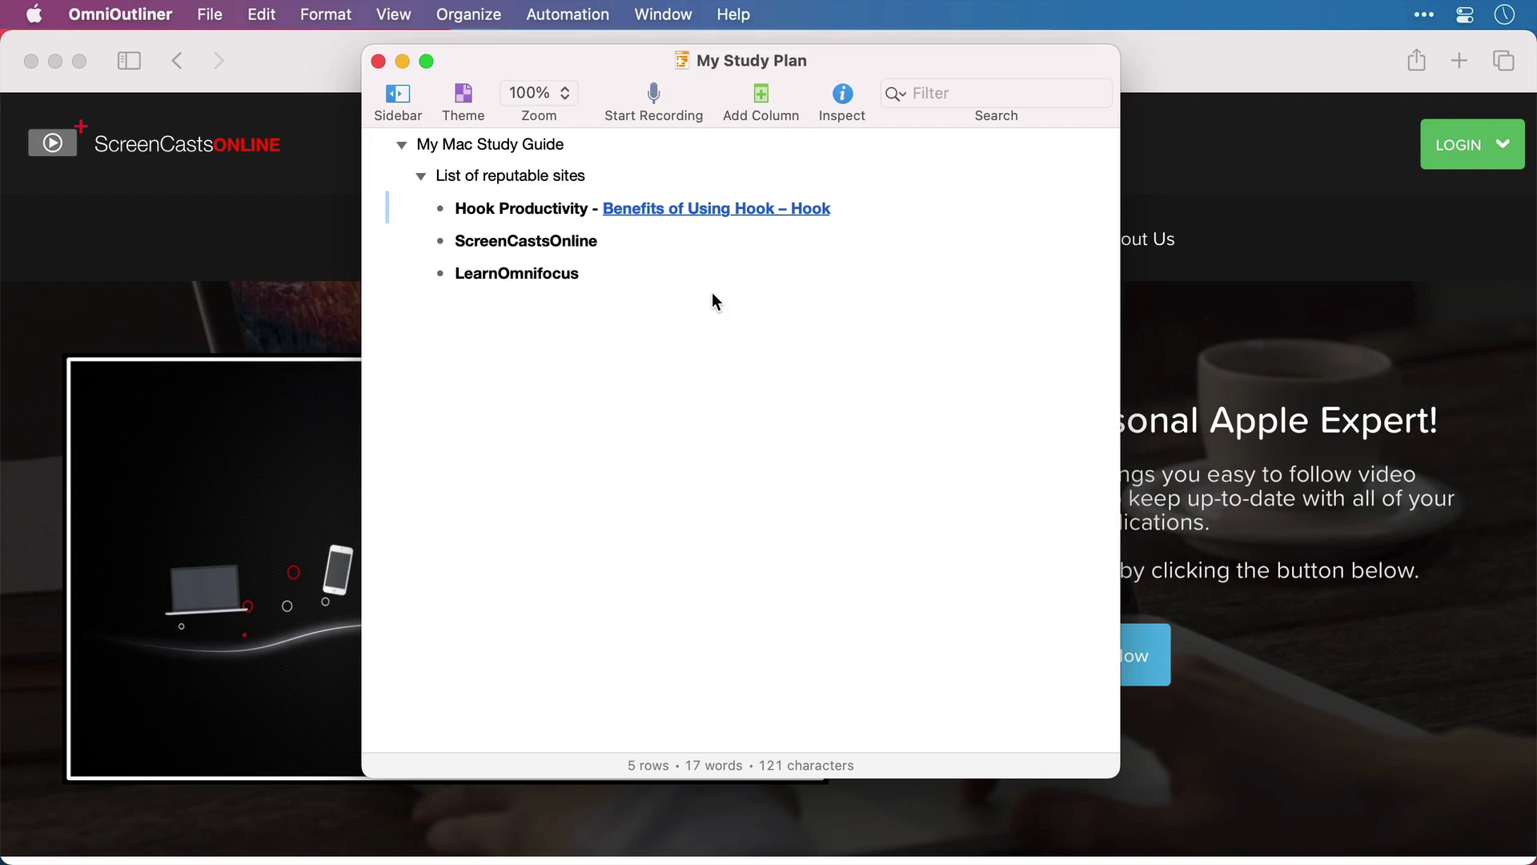
pyautogui.press('super+shift+space')
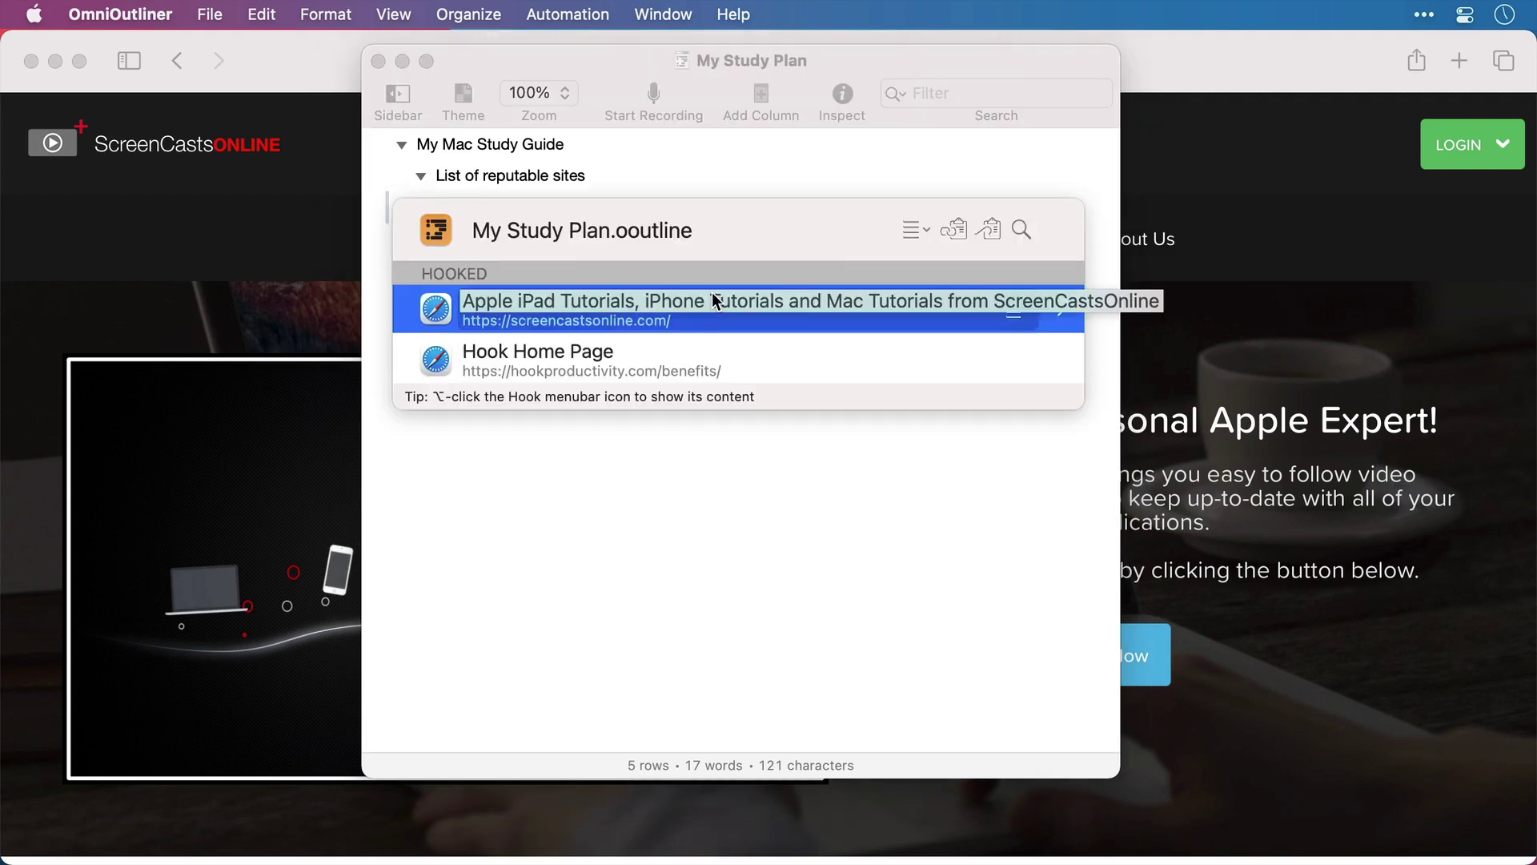
pyautogui.press('Escape')
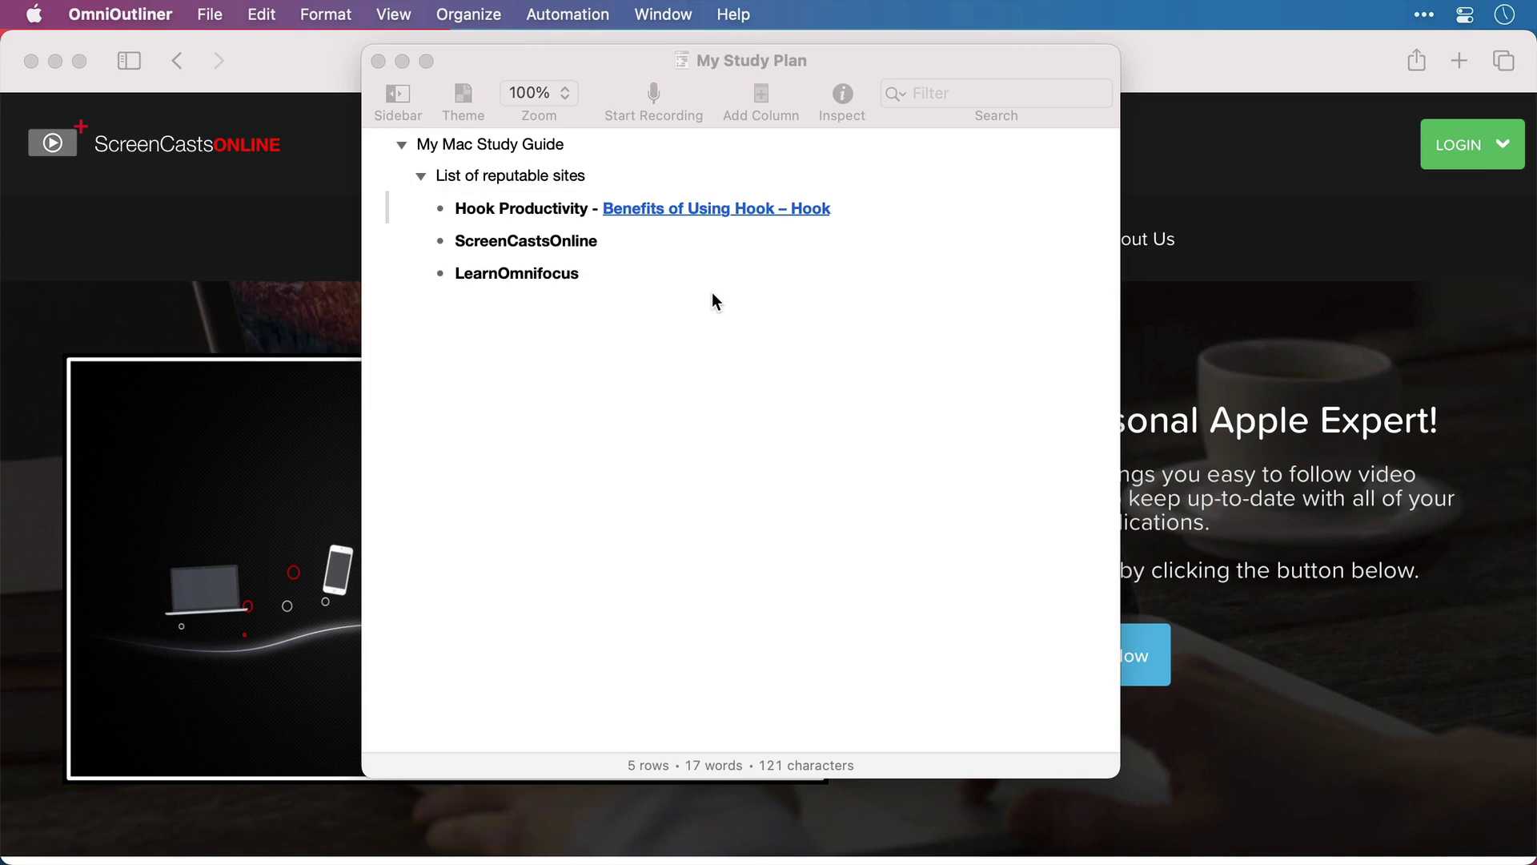
pyautogui.press('super+Tab')
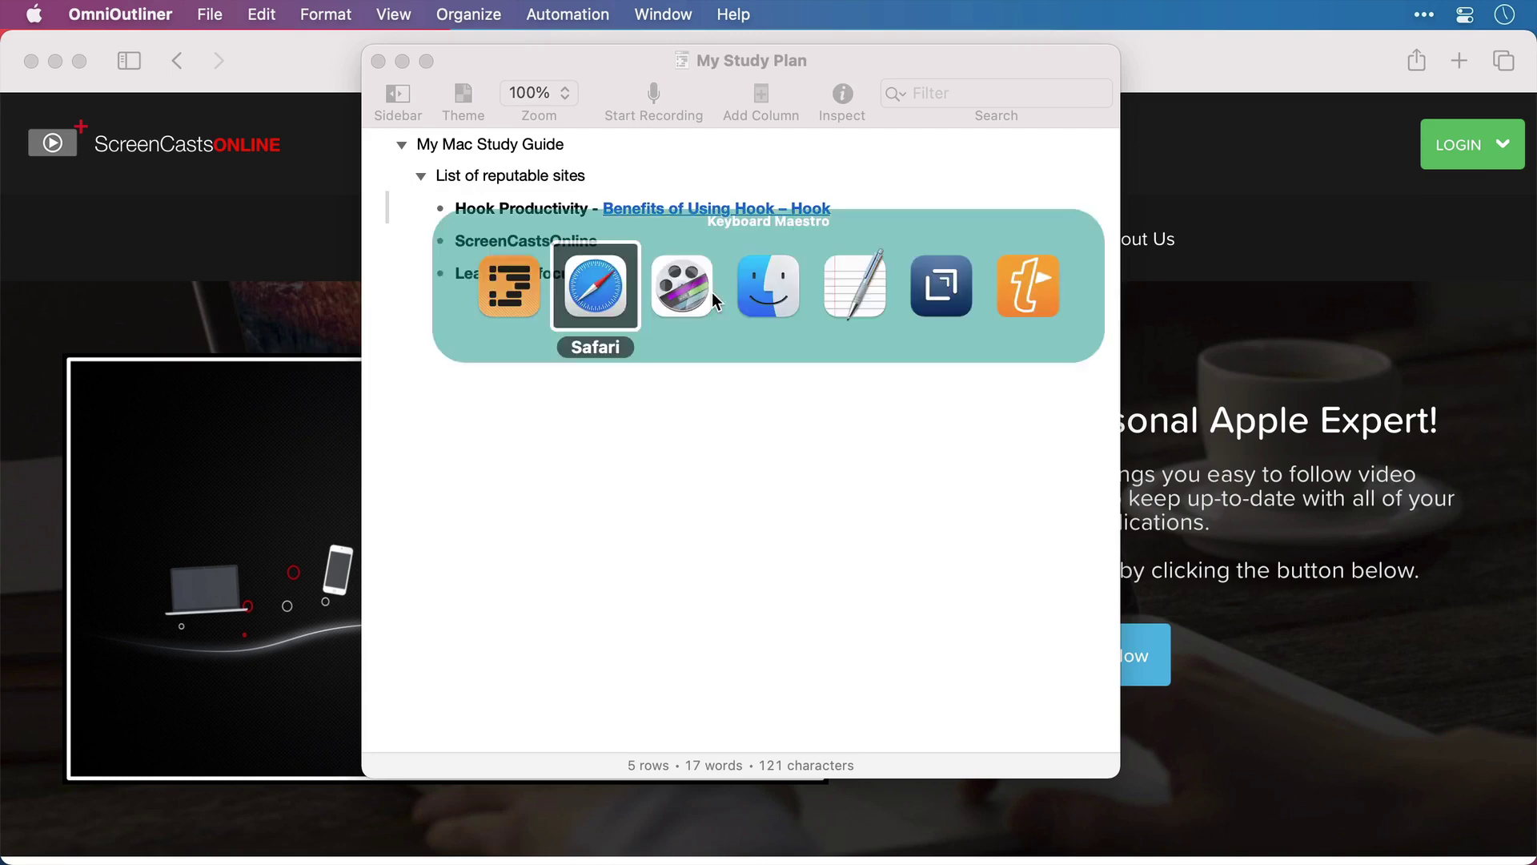
# - Load learnomnifocus.com in Safari and copy its Hook link
pyautogui.press('super+l')
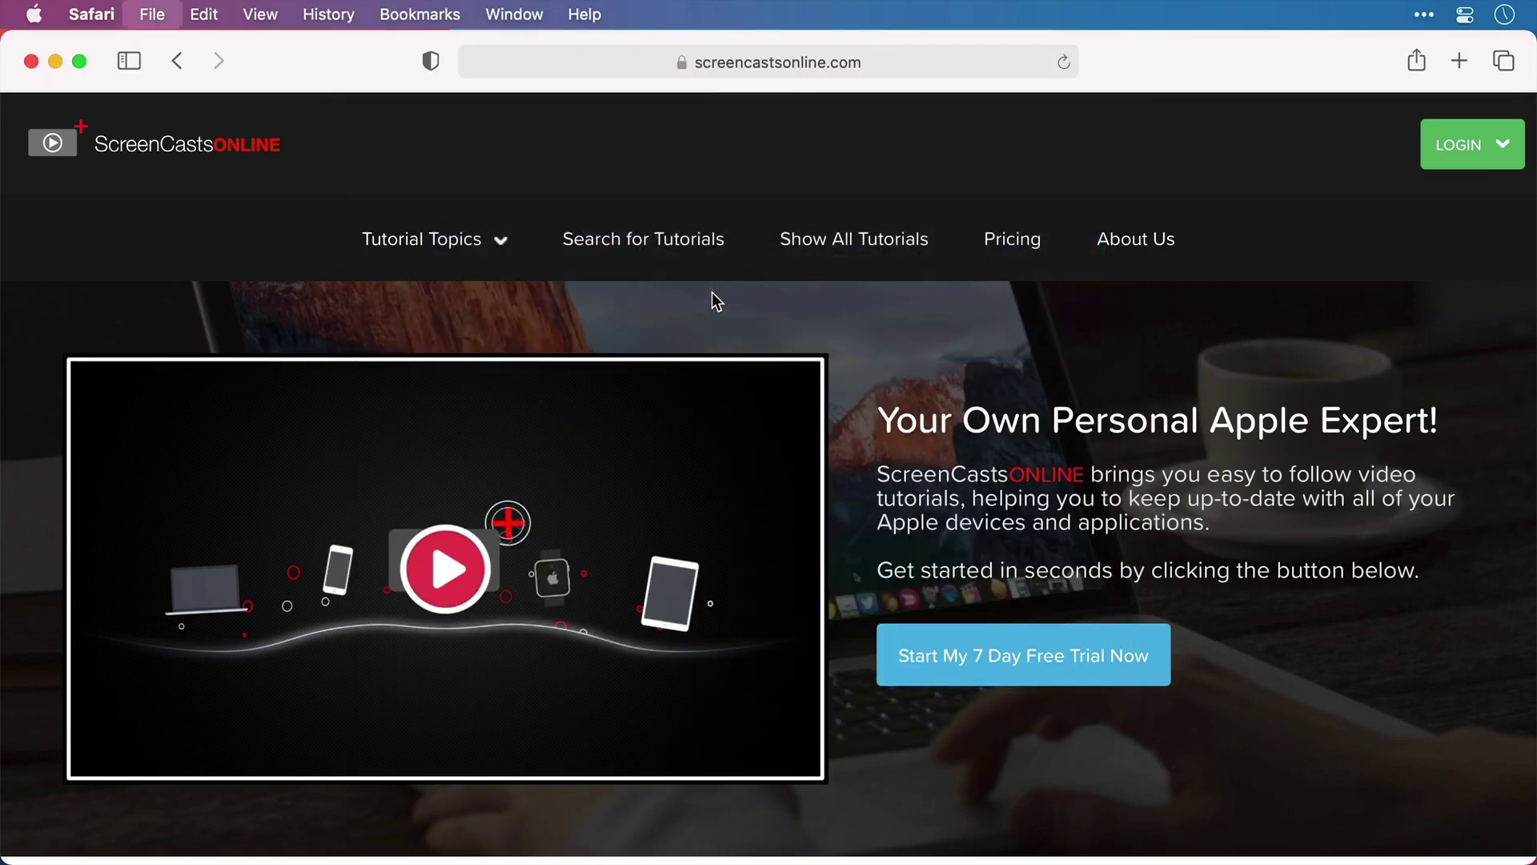
pyautogui.write('le')
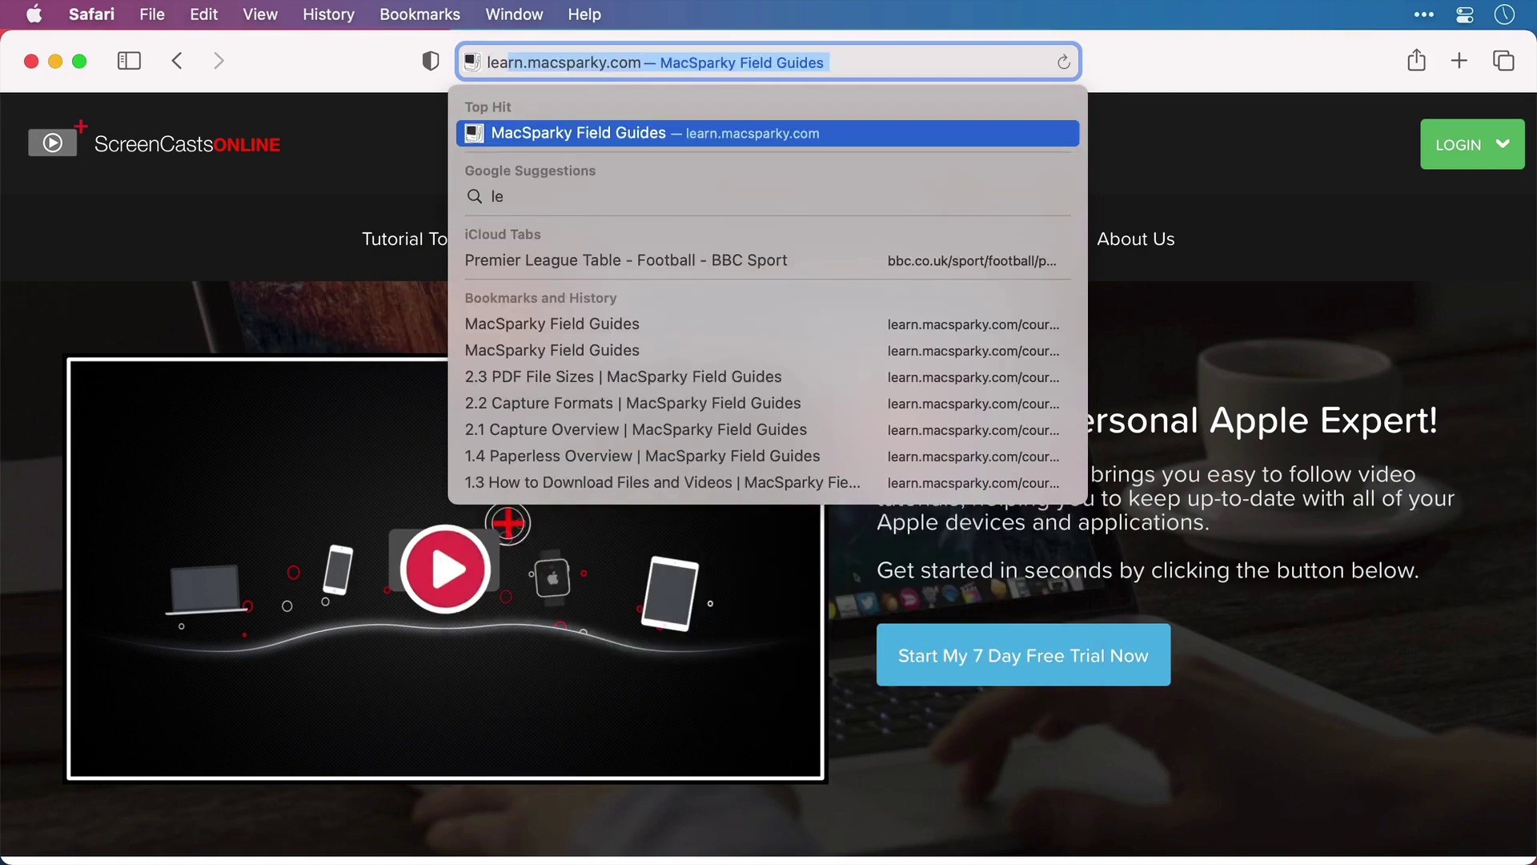
pyautogui.write('arnomnifocus')
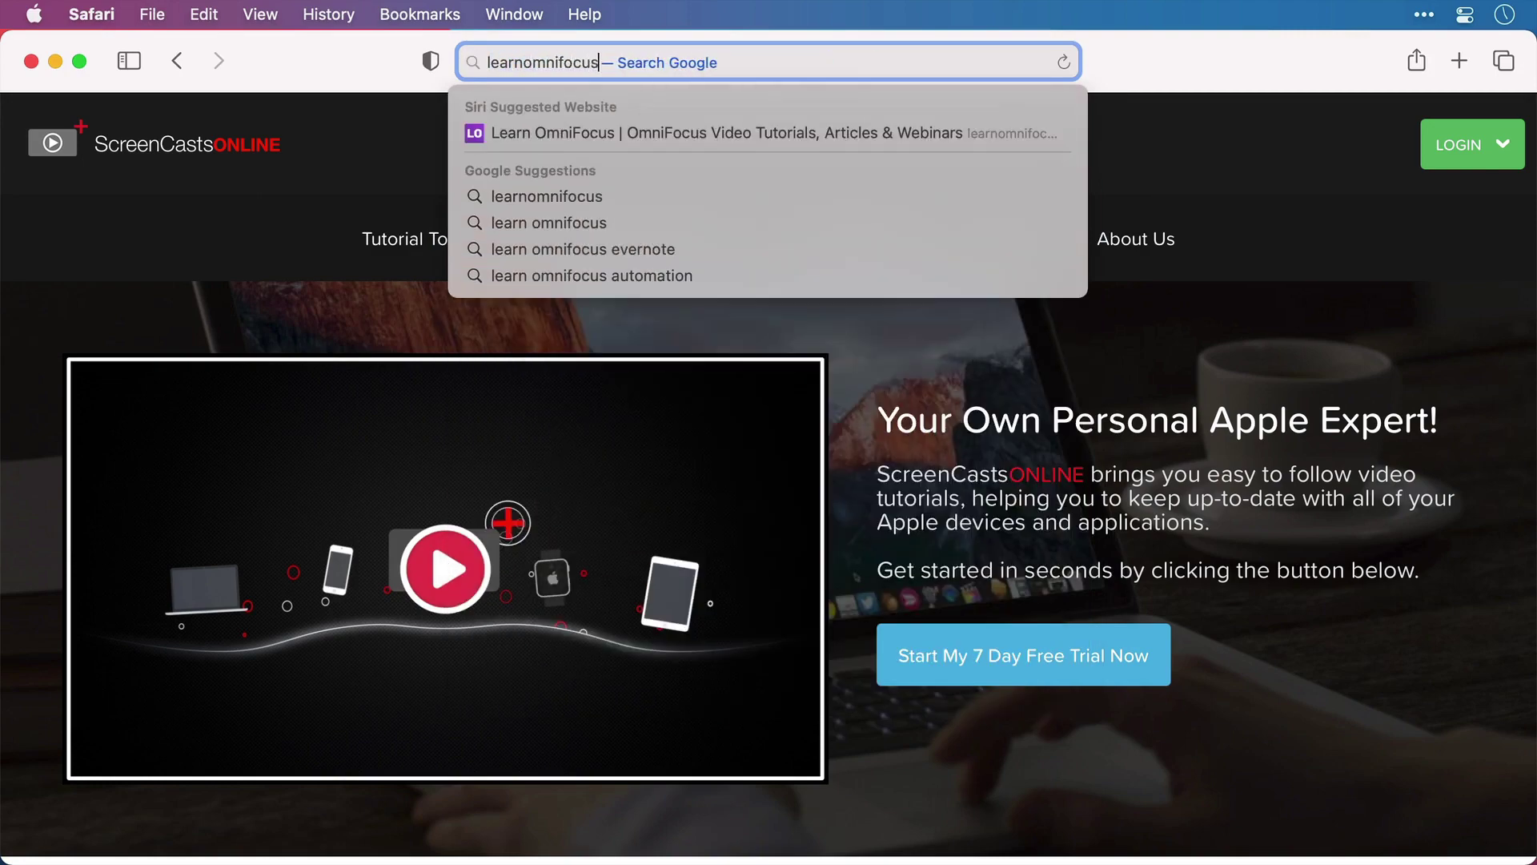
pyautogui.press('Return')
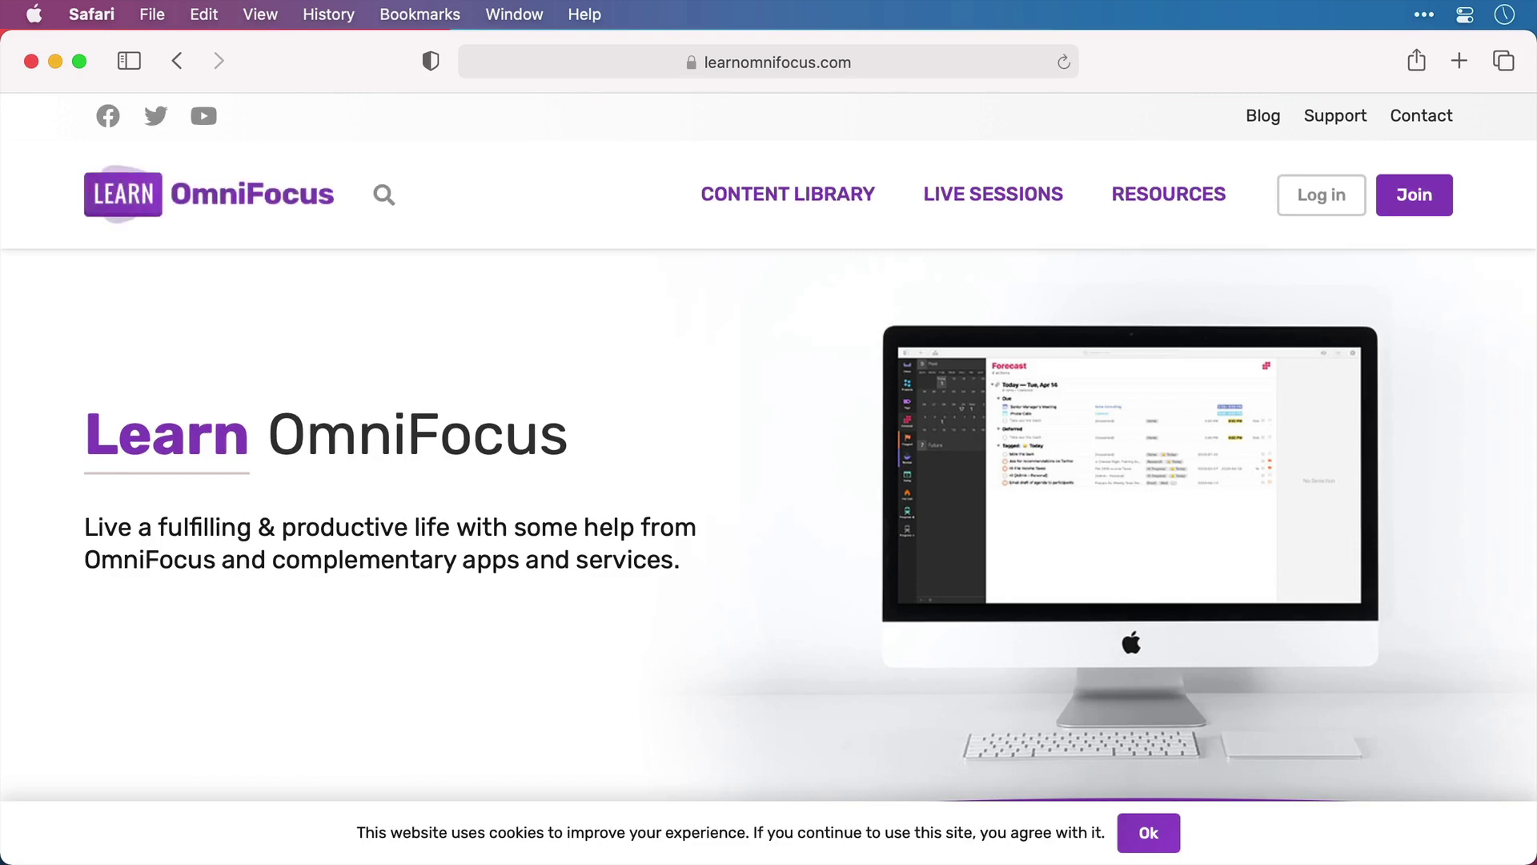
pyautogui.press('super+space')
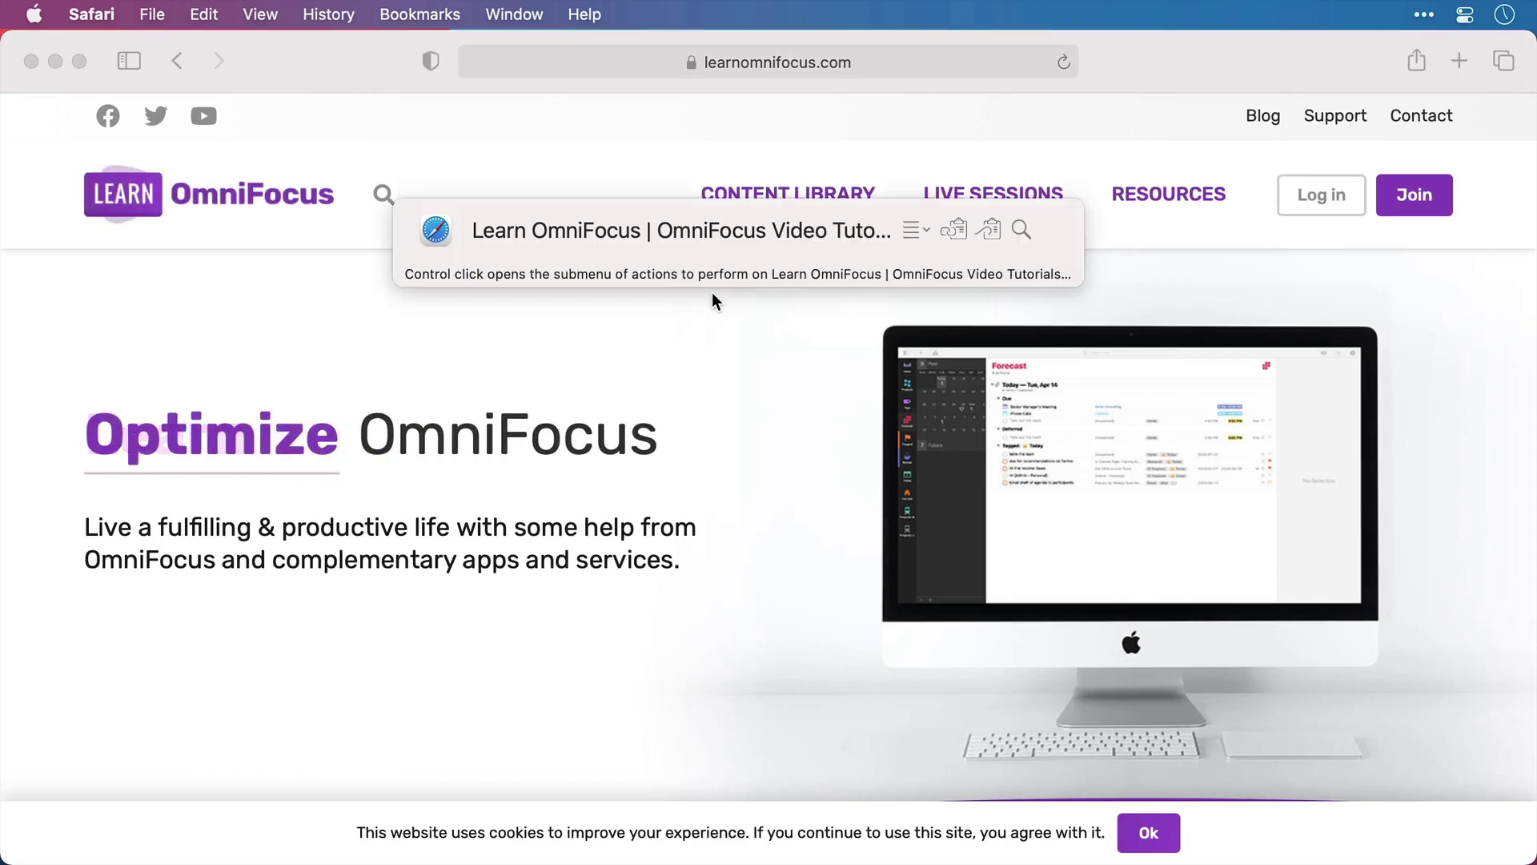
pyautogui.press('Escape')
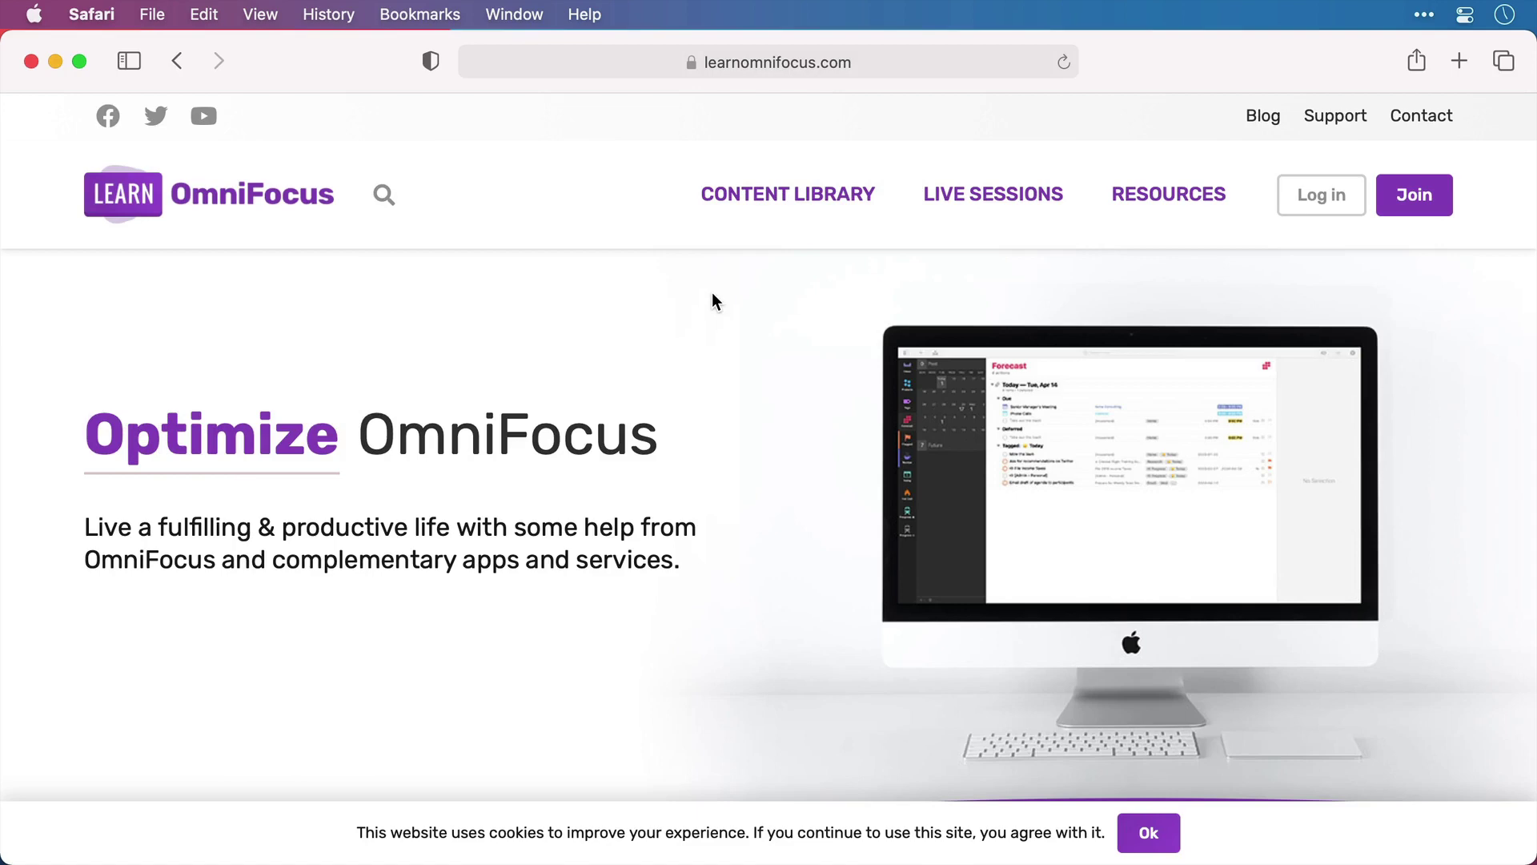
# - Hook the Learn OmniFocus link to the My Study Plan outline
pyautogui.press('super+Tab')
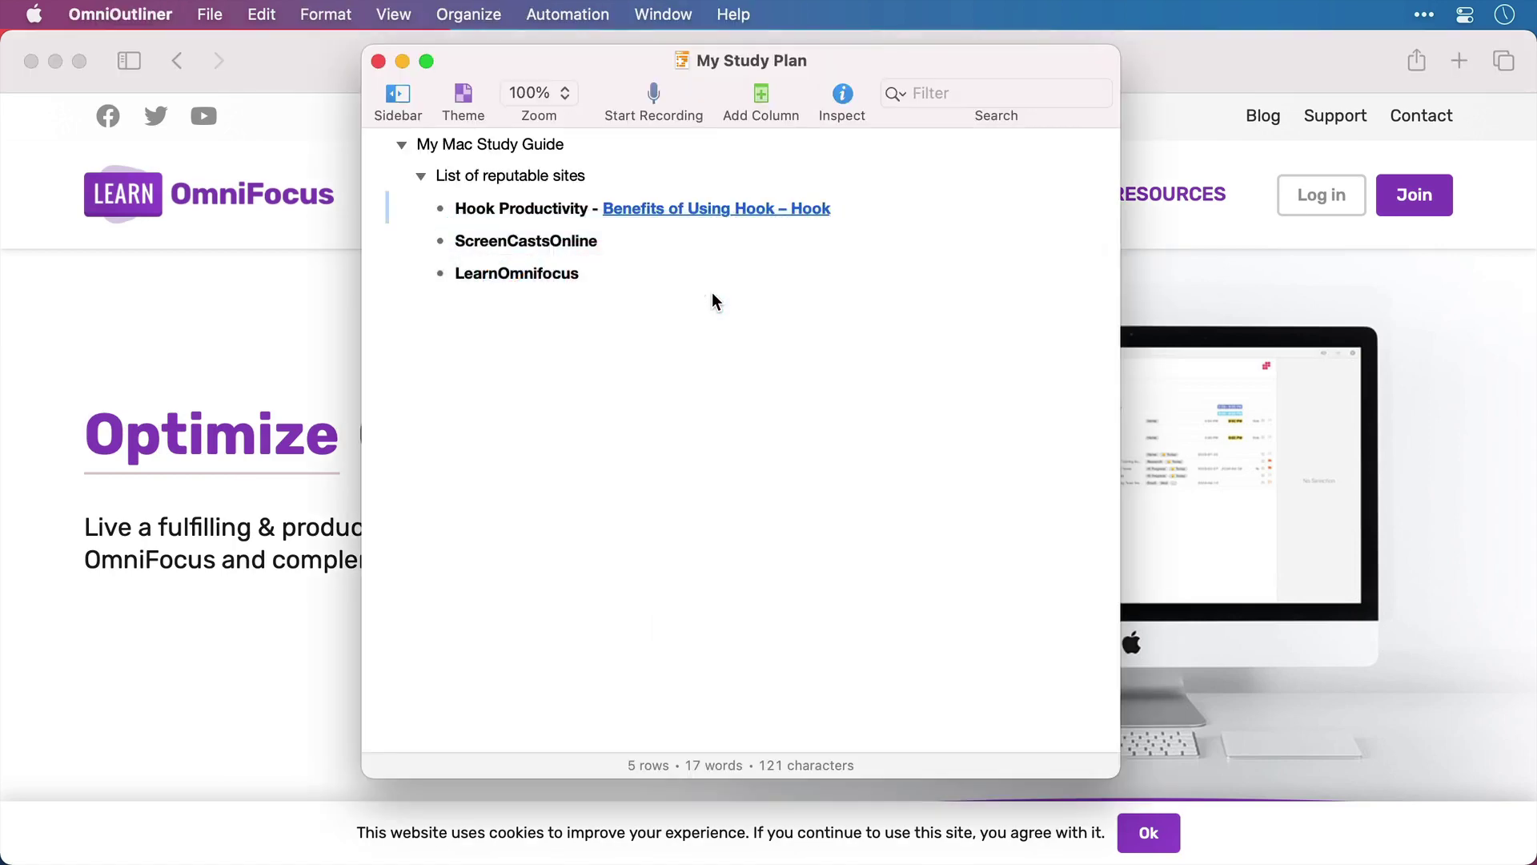
pyautogui.press('super+shift+space')
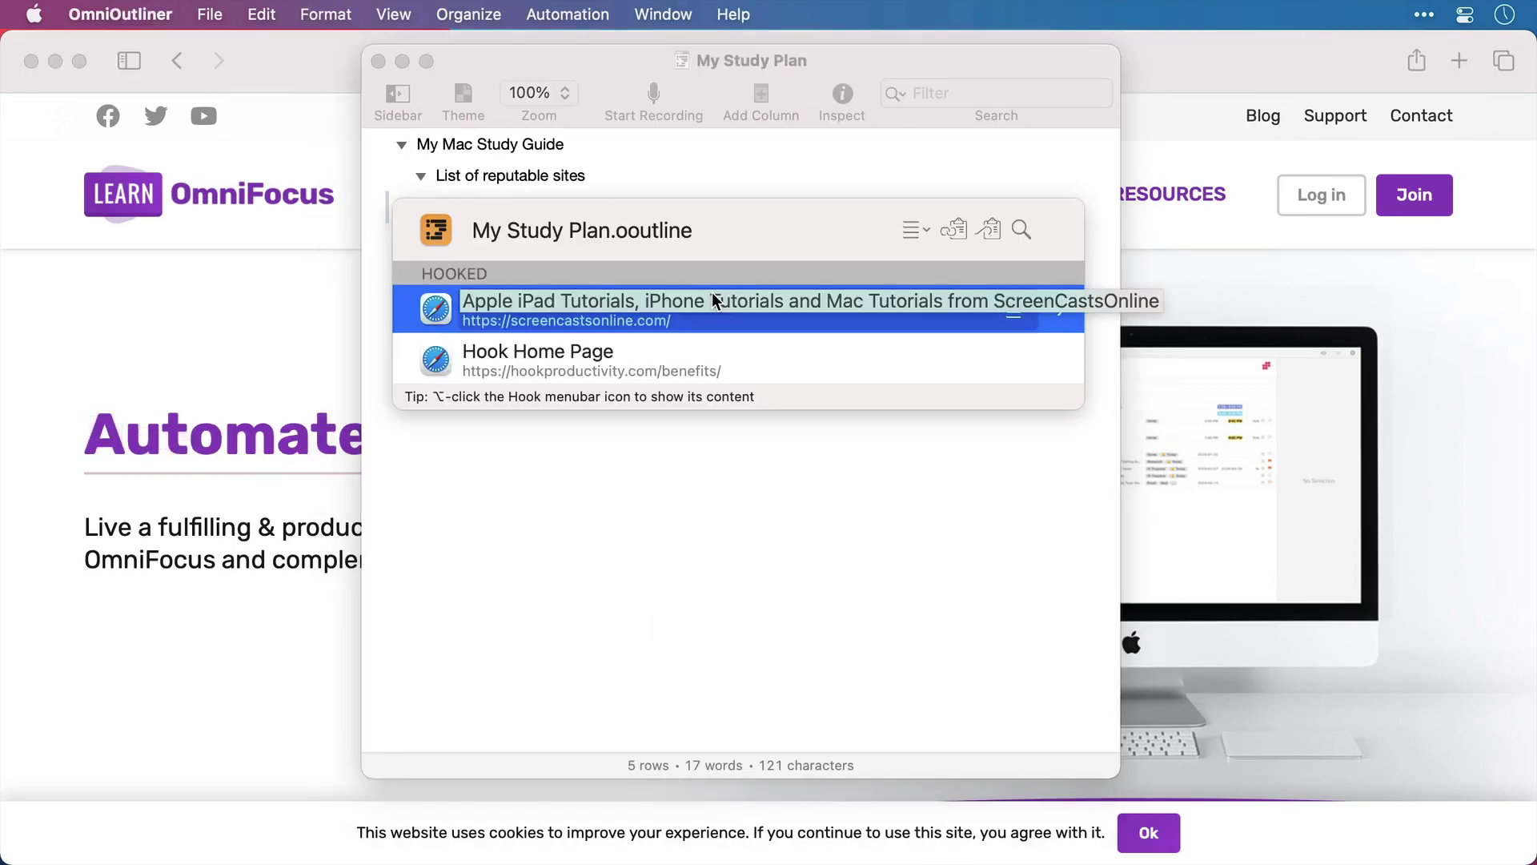
pyautogui.press('Escape')
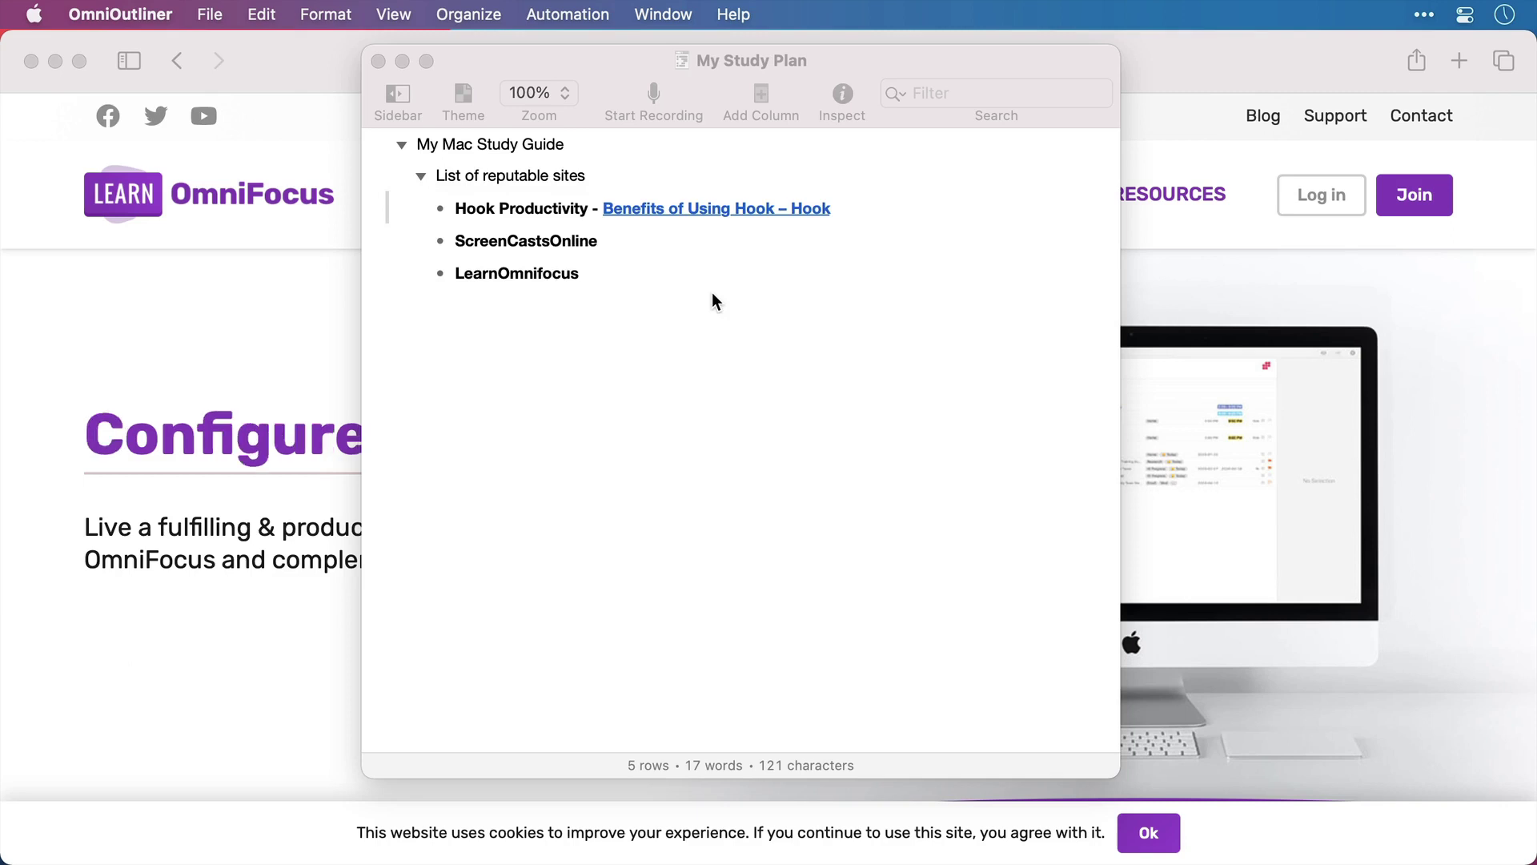
pyautogui.press('super+shift+space')
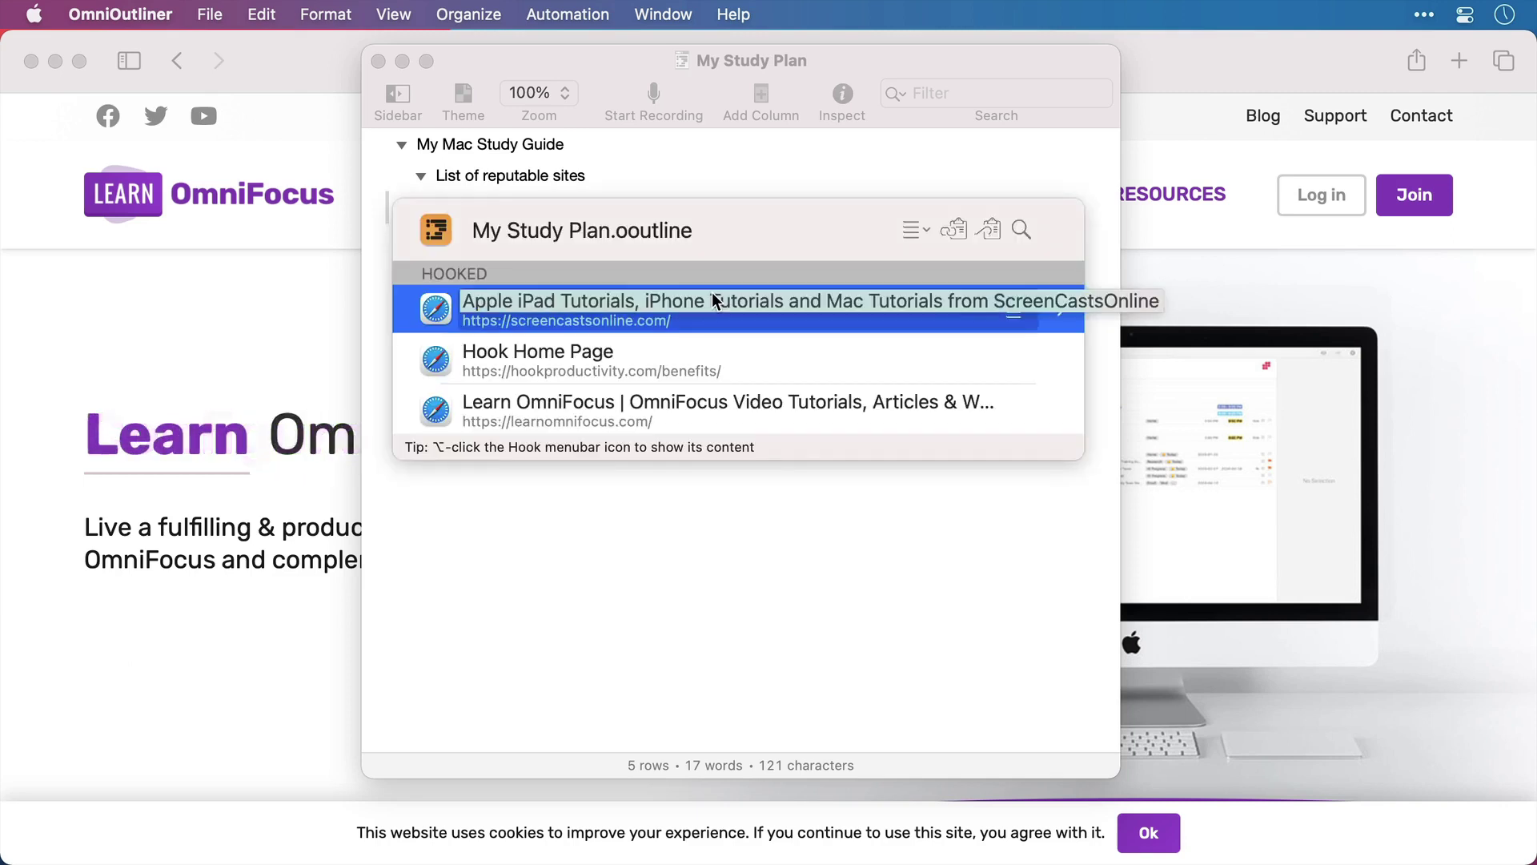
# - Open the ScreenCastsOnline page from the outline's hooked links
pyautogui.press('Down')
pyautogui.press('Down')
pyautogui.press('Up')
pyautogui.press('Up')
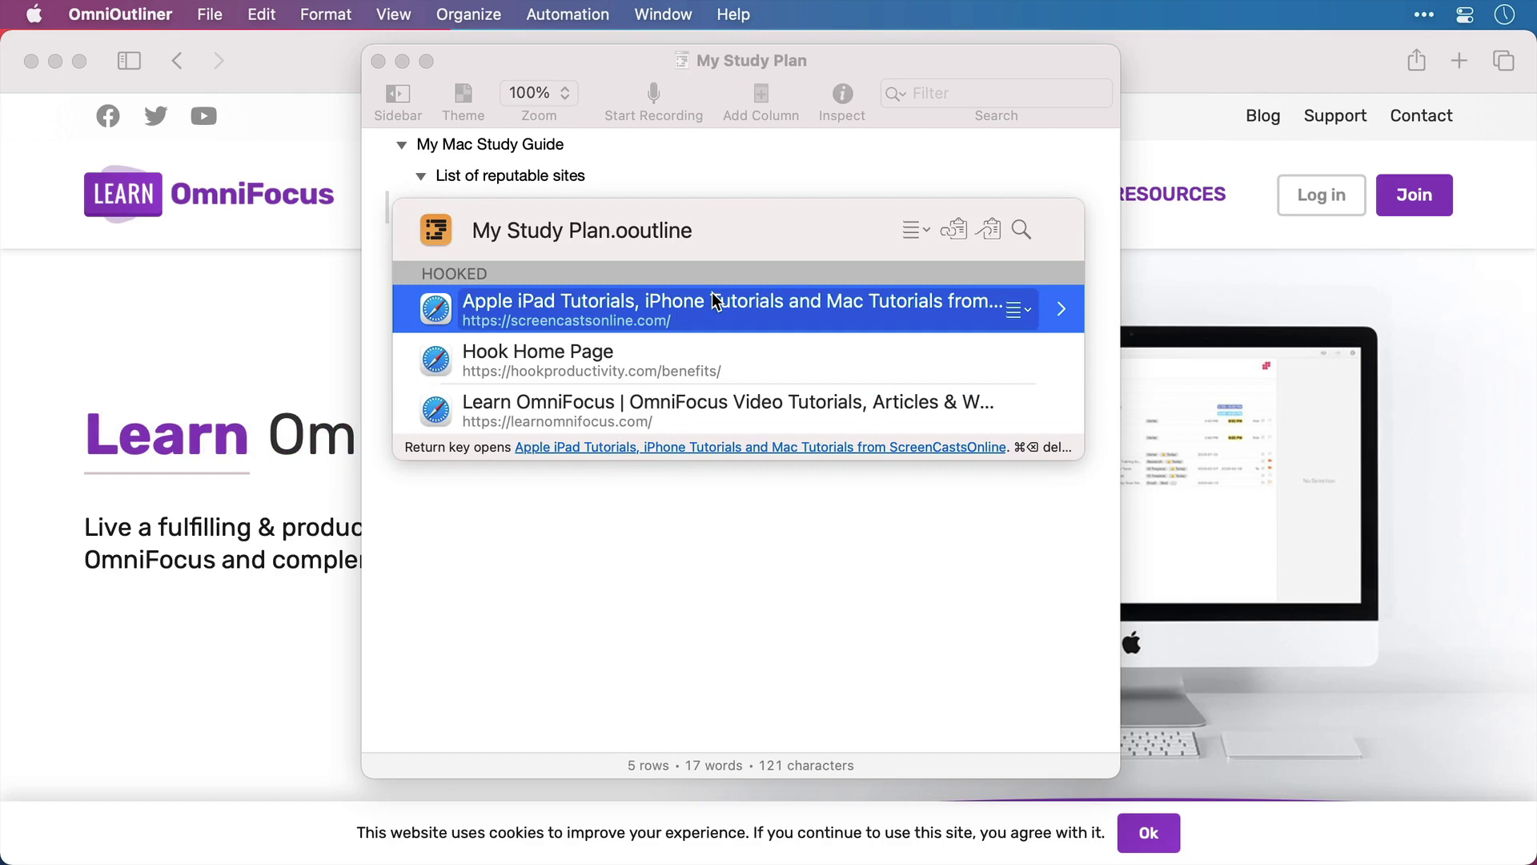
pyautogui.press('Return')
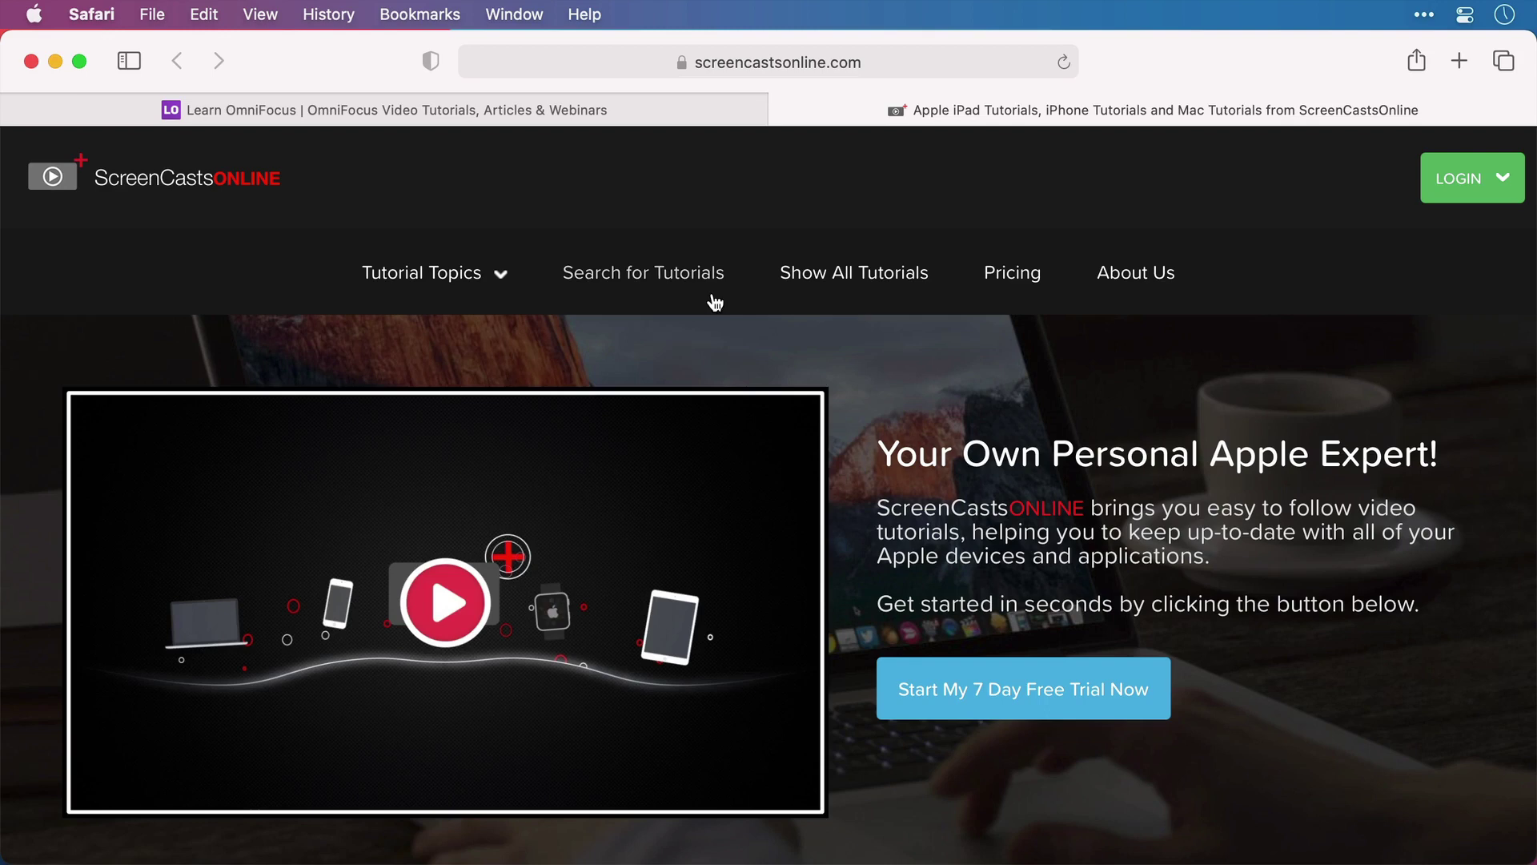
# - From ScreenCastsOnline's Hook panel, open the linked My Study Plan.ooutline
pyautogui.press('super+shift+space')
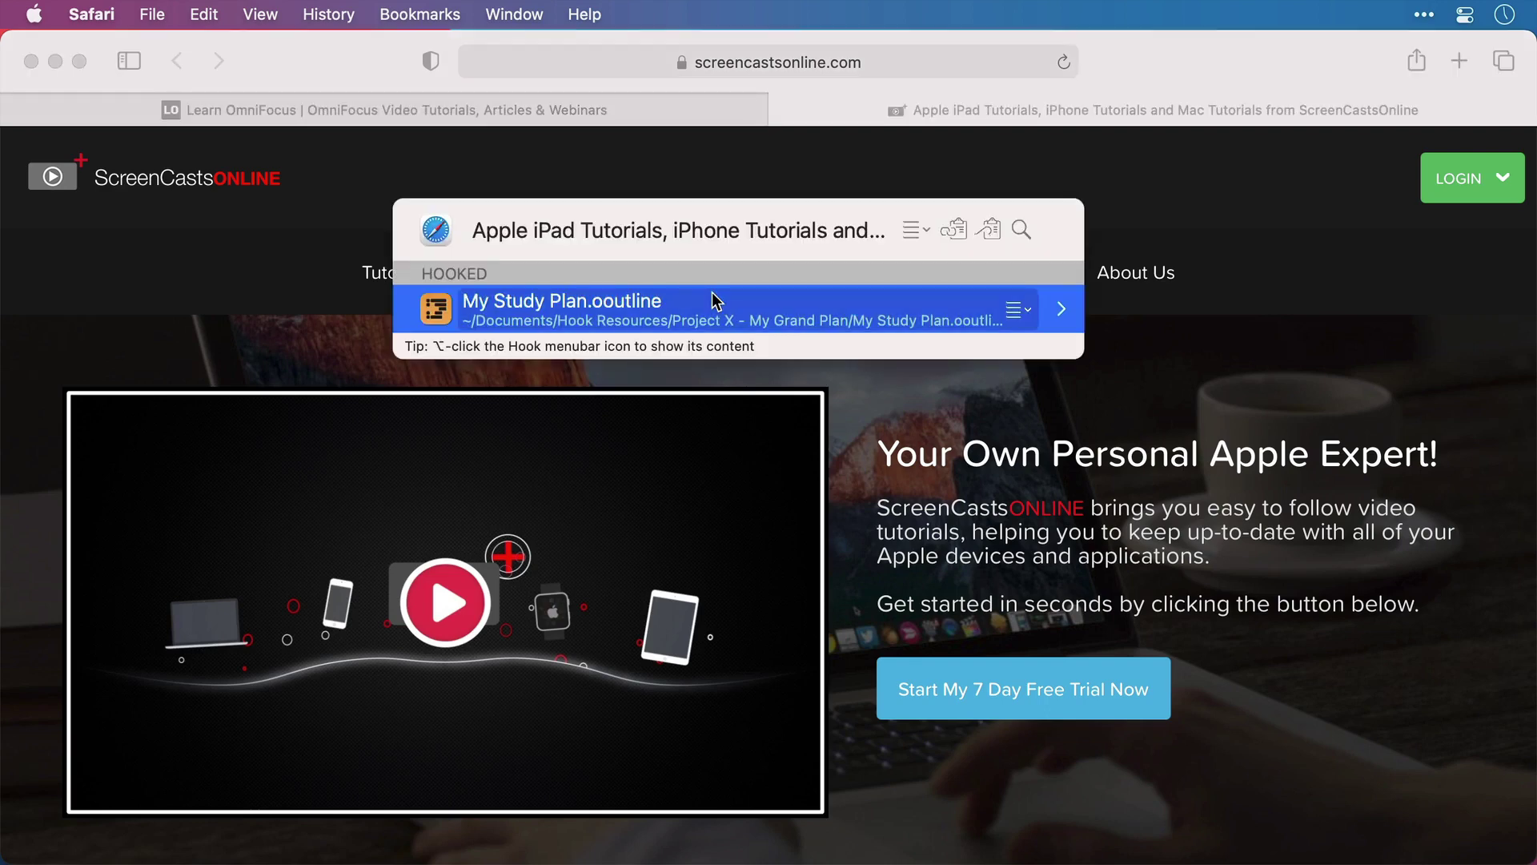
pyautogui.click(713, 300)
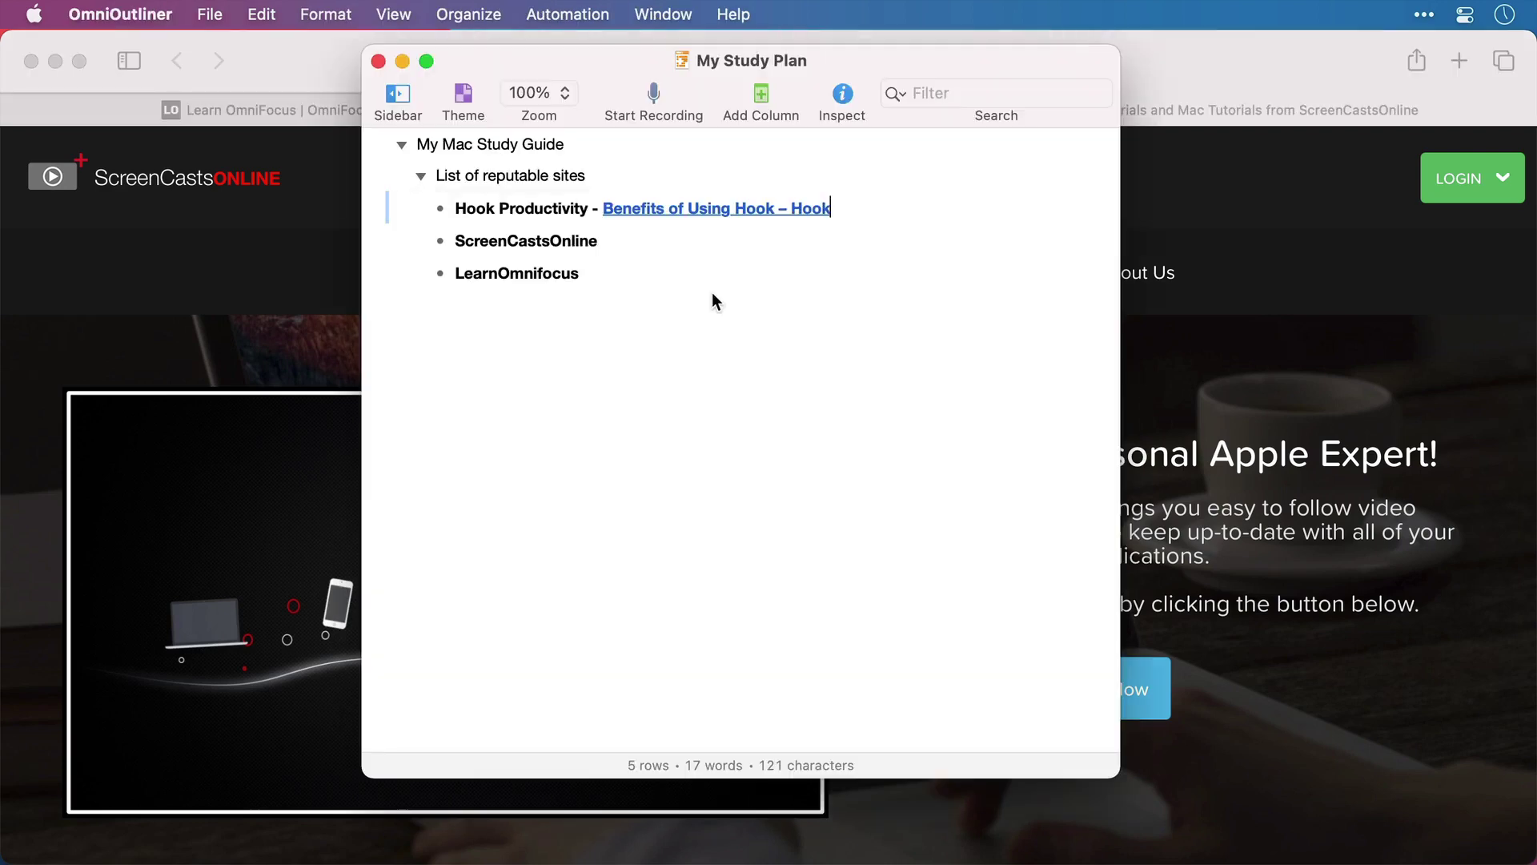